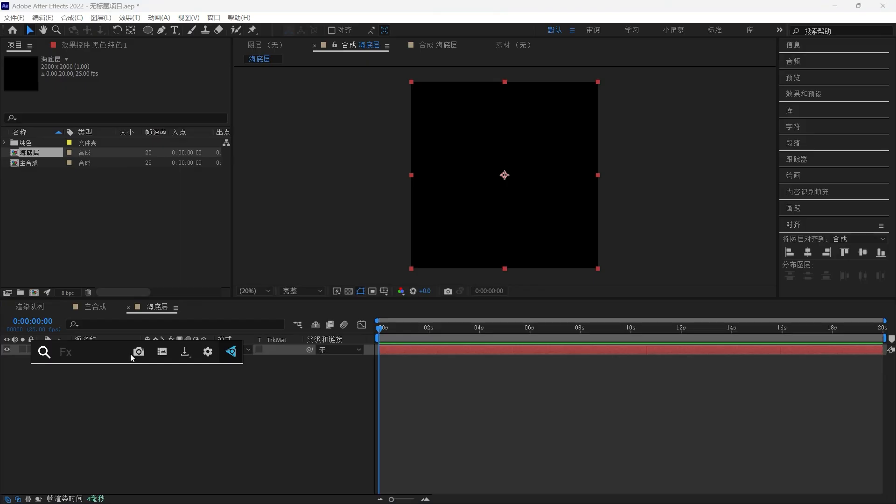
- Apply the Fractal Noise (分形杂色) effect to the black solid layer
{"action": "type", "text": "分形"}
{"action": "key", "text": "Down"}
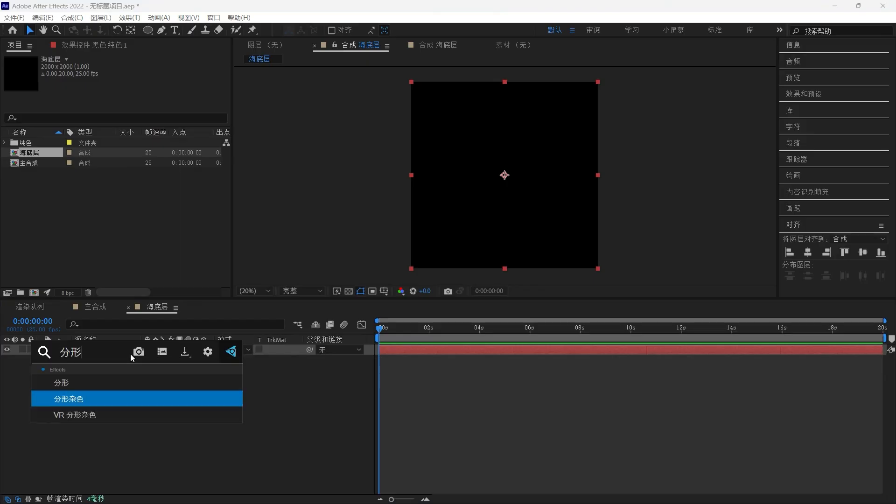
{"action": "key", "text": "Return"}
- Set Fractal Type to 动态渐进 and enable Invert
{"action": "left_click", "coordinate": [153, 80]}
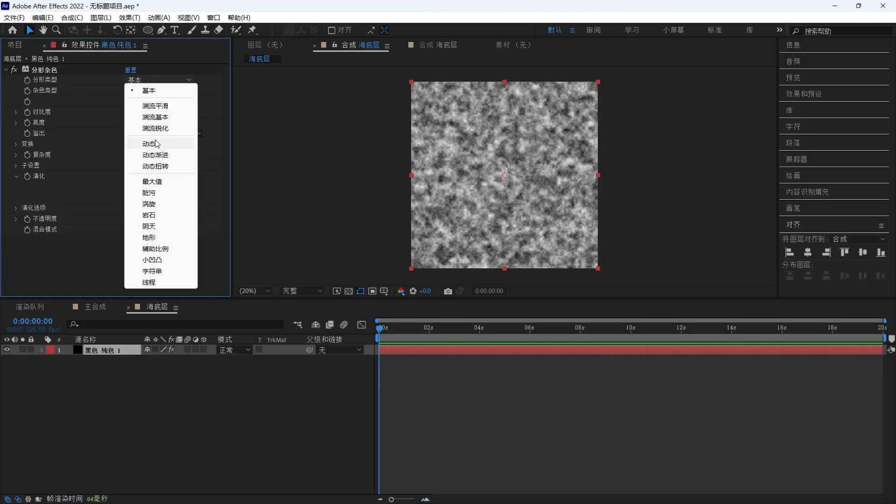
{"action": "left_click", "coordinate": [155, 152]}
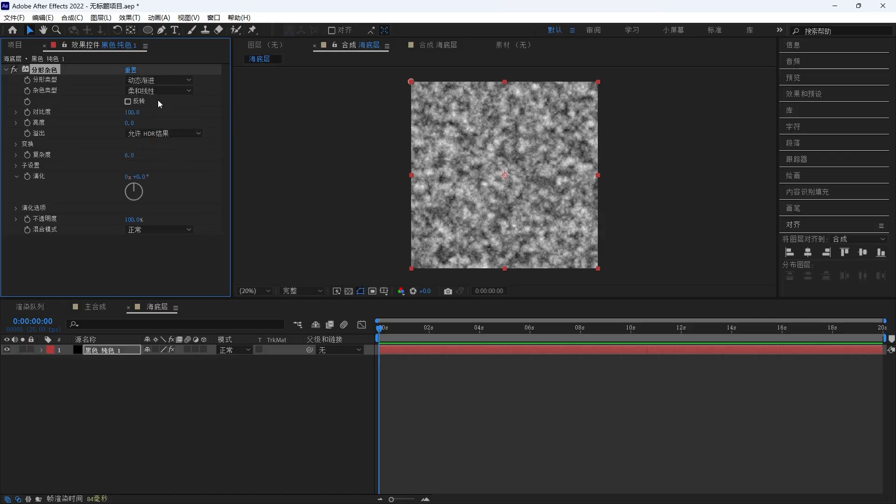
{"action": "left_click", "coordinate": [127, 102]}
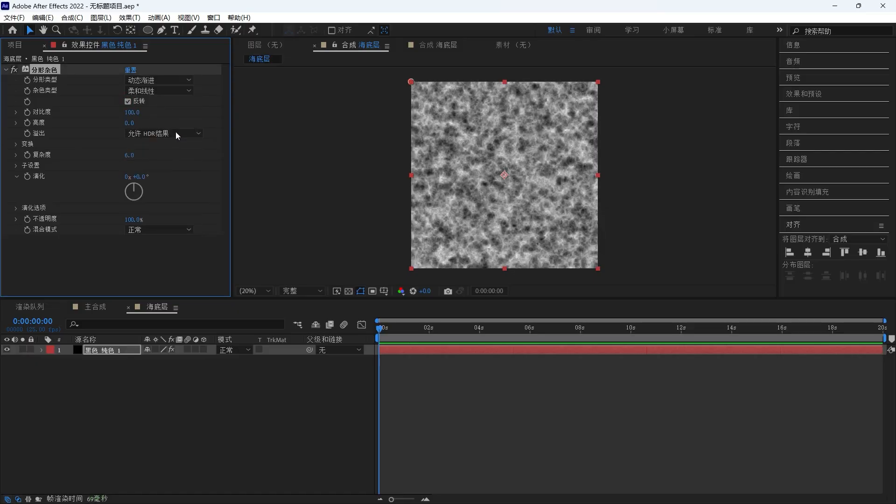
- Expand the Transform group and set the noise Scale to 70
{"action": "left_click", "coordinate": [16, 144]}
{"action": "left_click", "coordinate": [129, 177]}
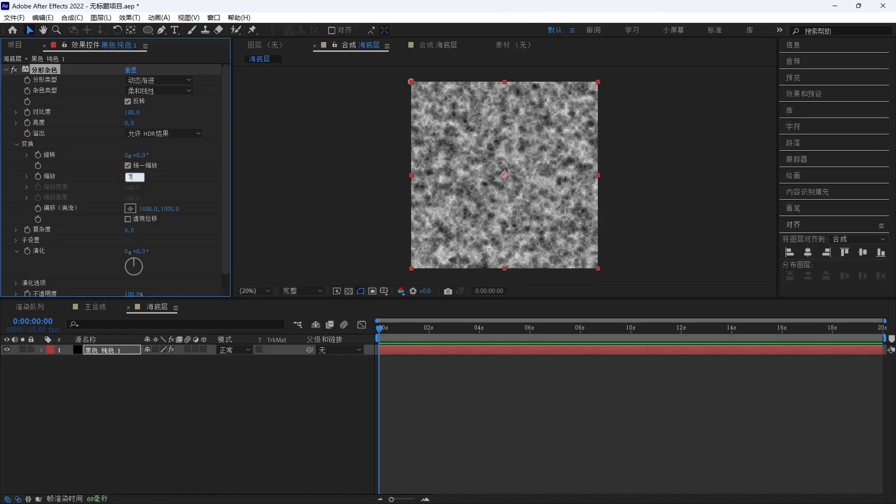
{"action": "left_click", "coordinate": [194, 186]}
- Expand Sub Settings and set Sub Scaling to 70
{"action": "left_click", "coordinate": [16, 257]}
{"action": "scroll", "coordinate": [57, 253], "scroll_direction": "down", "scroll_amount": 2}
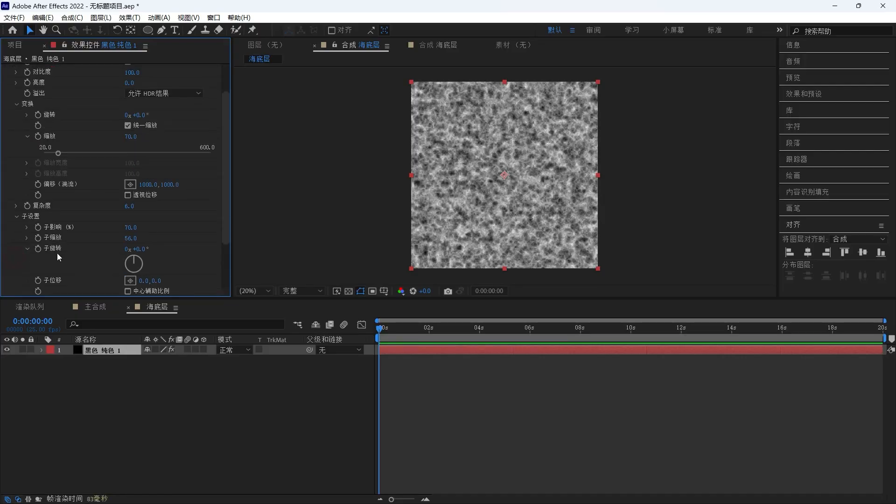
{"action": "type", "text": "70"}
{"action": "key", "text": "Return"}
- Add the expression time*100 to the Evolution property
{"action": "scroll", "coordinate": [192, 237], "scroll_direction": "down", "scroll_amount": 3}
{"action": "left_click", "coordinate": [27, 238], "text": "alt"}
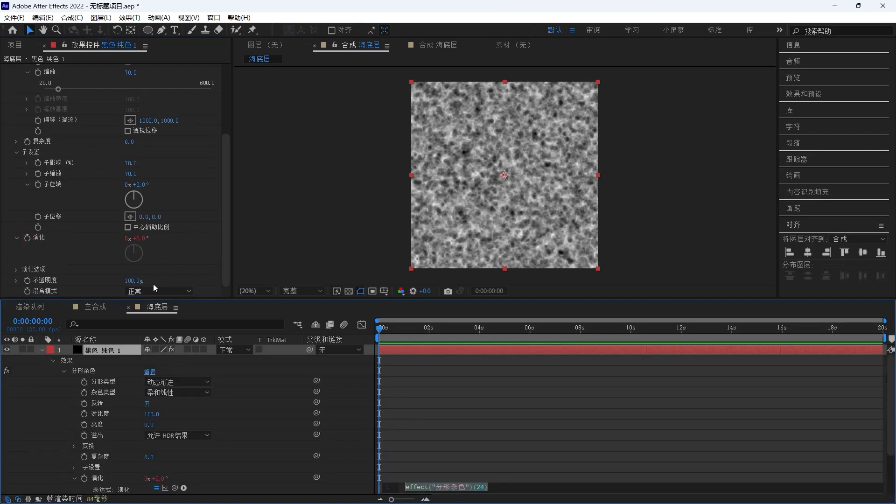
{"action": "type", "text": "time"}
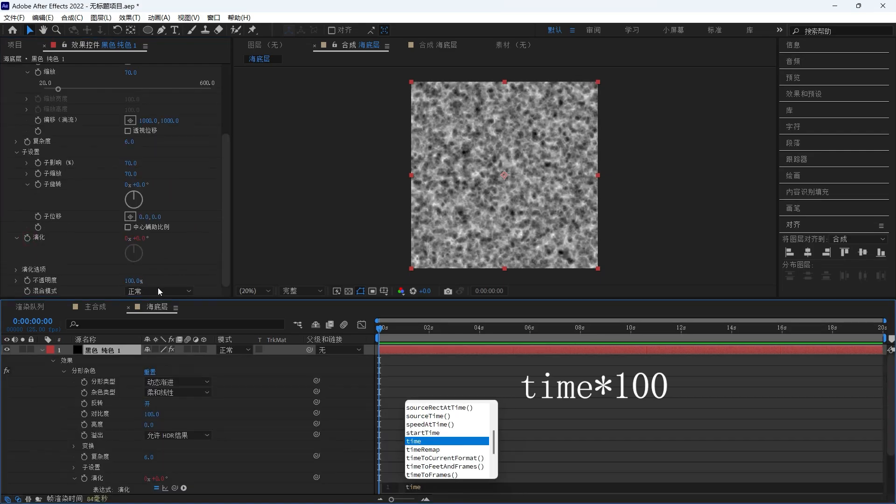
{"action": "type", "text": "*100"}
{"action": "left_click", "coordinate": [361, 417]}
- Add an expression to Offset Turbulence that keeps its X value and drives Y with time*-100
{"action": "scroll", "coordinate": [44, 141], "scroll_direction": "up", "scroll_amount": 1}
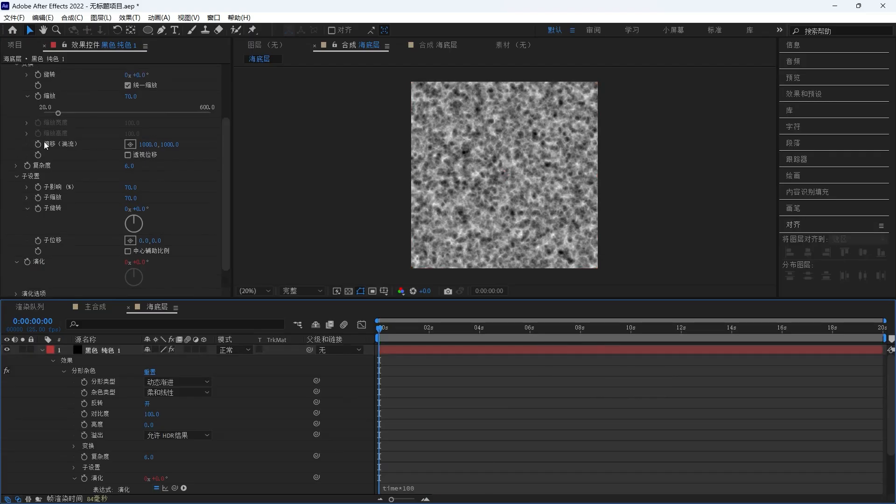
{"action": "left_click", "coordinate": [39, 144], "text": "alt"}
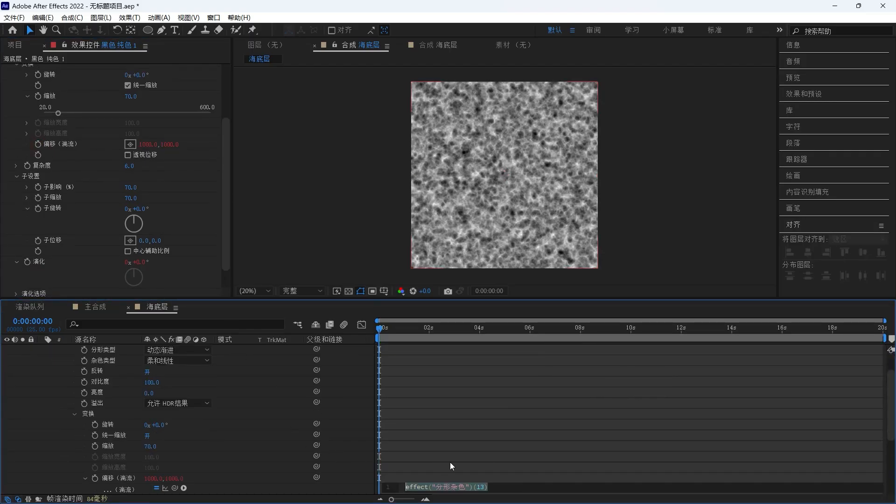
{"action": "key", "text": "BackSpace"}
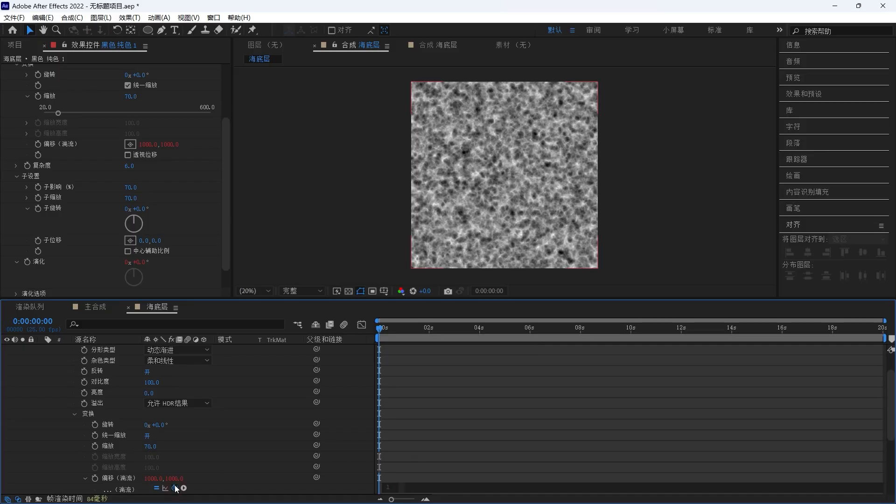
{"action": "type", "text": "temp = effect(\"分形杂色\")(\"偏移（湍流）\")[1]; [temp, temp]"}
{"action": "left_click_drag", "start_coordinate": [463, 298], "coordinate": [462, 210]}
{"action": "left_click", "coordinate": [457, 399]}
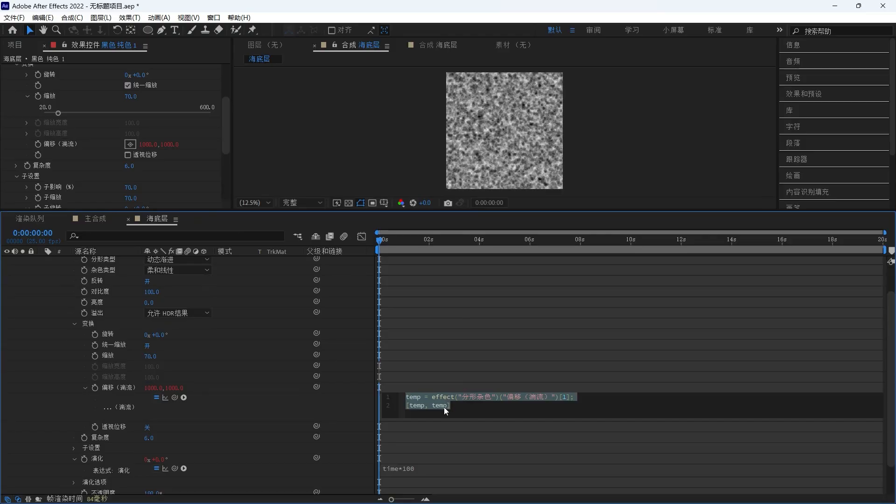
{"action": "type", "text": "time"}
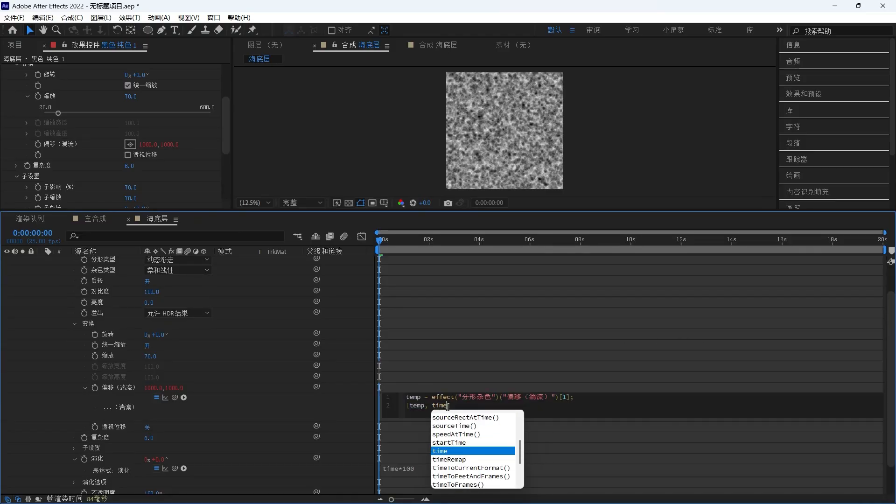
{"action": "key", "text": "Escape"}
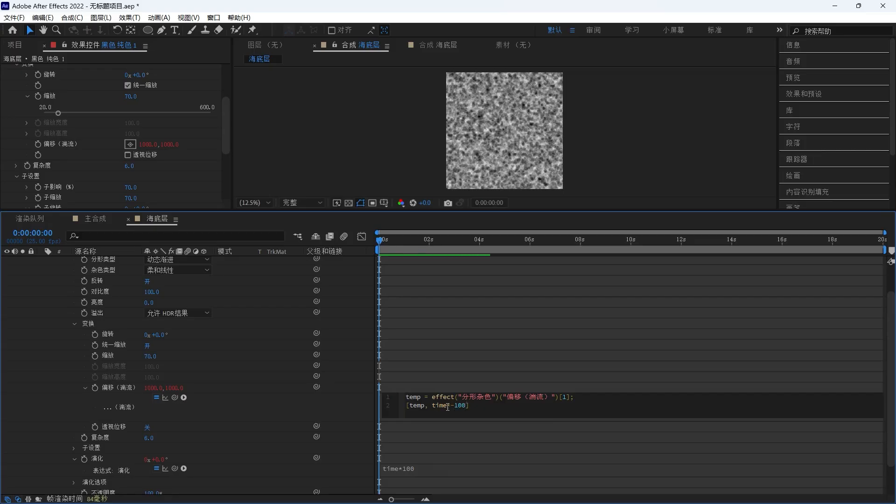
{"action": "left_click", "coordinate": [362, 384]}
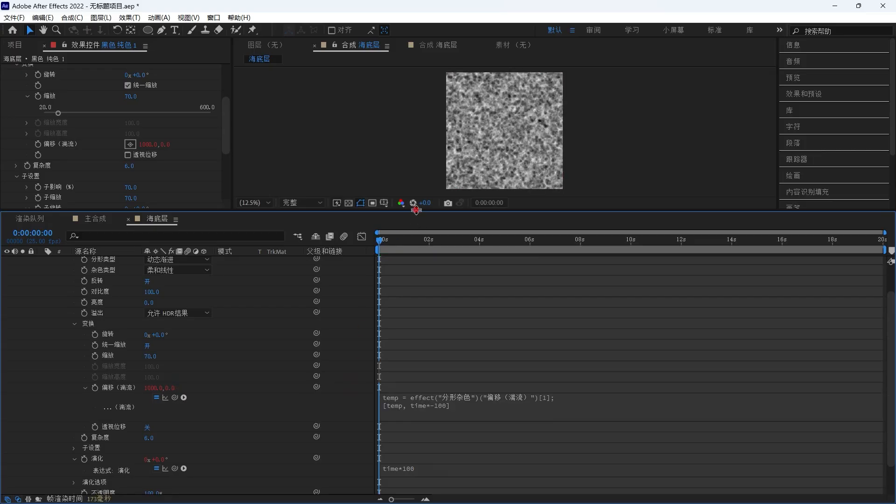
{"action": "left_click_drag", "start_coordinate": [412, 218], "coordinate": [418, 338]}
{"action": "key", "text": "space"}
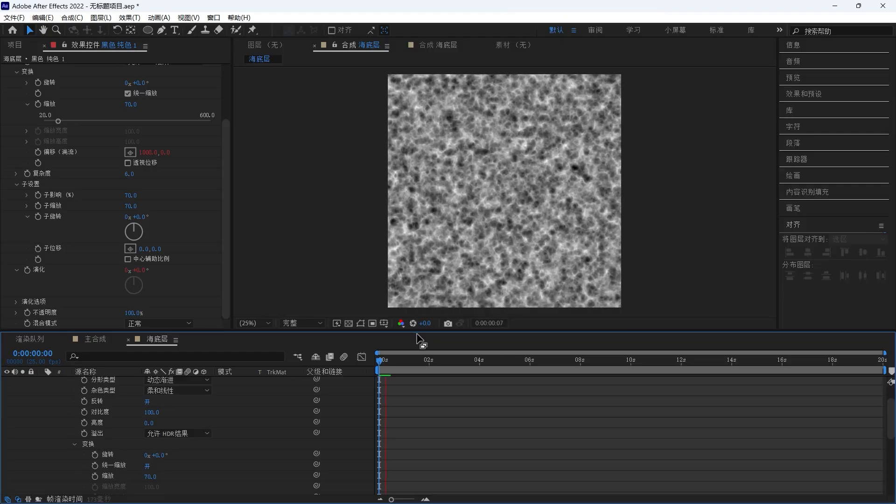
- Apply CC Vector Blur to the noise layer and set its Amount to 7
{"action": "left_click", "coordinate": [99, 381]}
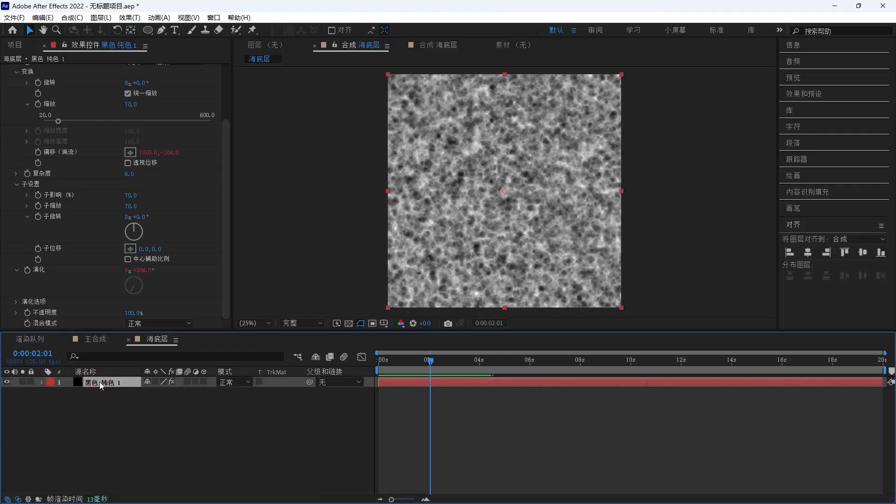
{"action": "key", "text": "ctrl+space"}
{"action": "type", "text": "cc ve"}
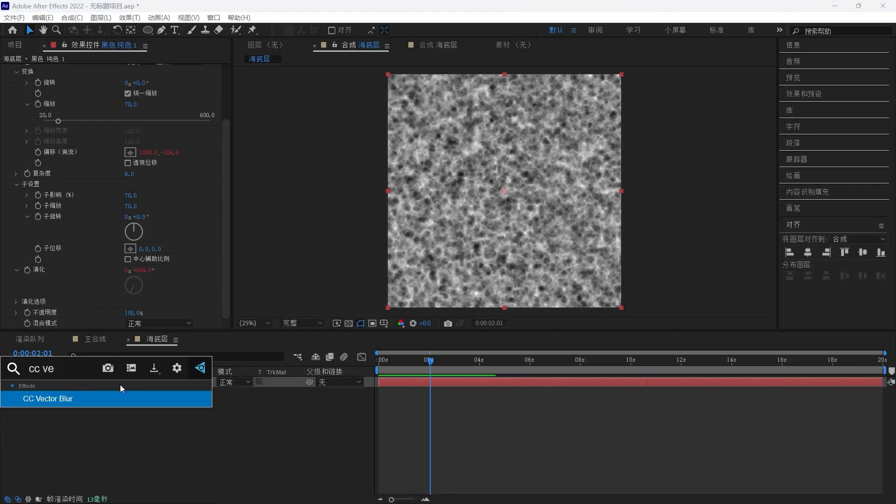
{"action": "key", "text": "Return"}
{"action": "left_click", "coordinate": [129, 102]}
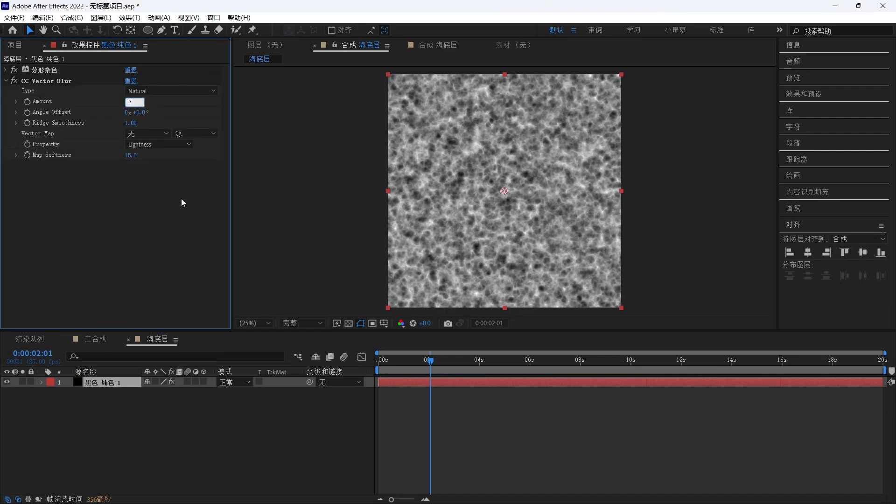
{"action": "left_click", "coordinate": [145, 216]}
- Add the Texturelabs_Stone_148L.jpg image to the composition below the noise layer
{"action": "left_click", "coordinate": [15, 45]}
{"action": "left_click_drag", "start_coordinate": [52, 143], "coordinate": [120, 410]}
- Pre-compose the texture layer into a new composition named 纹理
{"action": "right_click", "coordinate": [125, 393]}
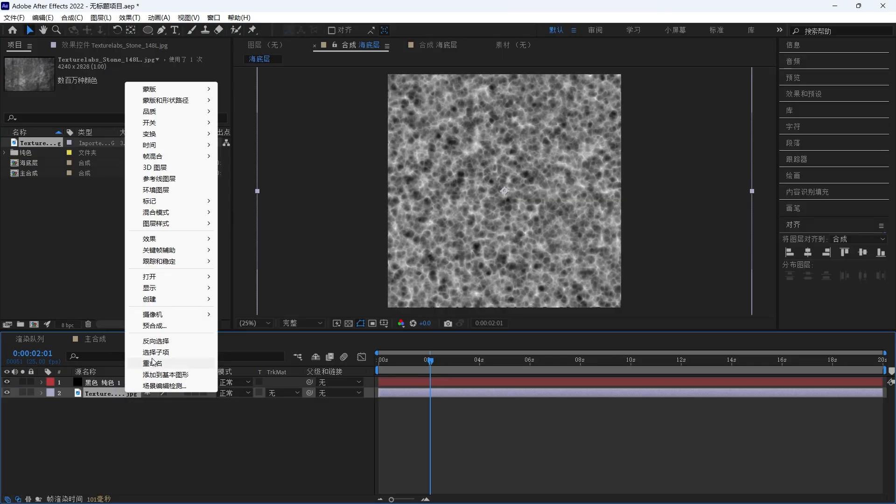
{"action": "left_click", "coordinate": [154, 325]}
{"action": "type", "text": "wenl"}
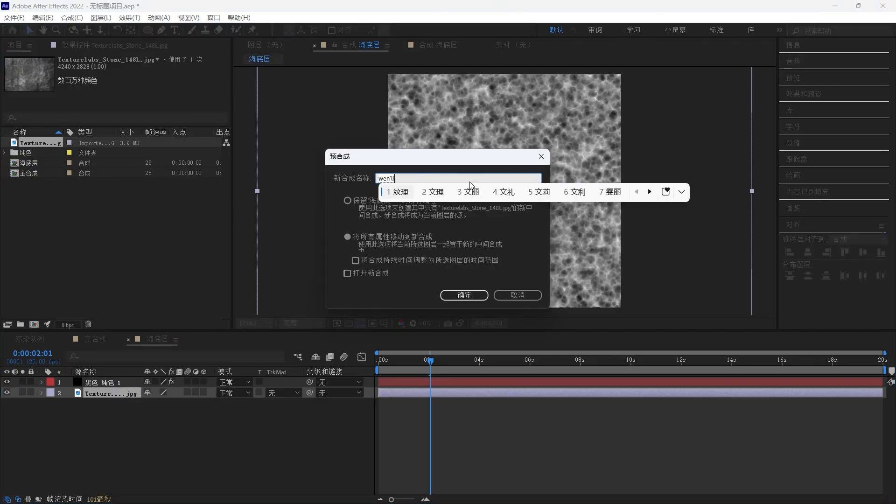
{"action": "type", "text": "i"}
{"action": "key", "text": "space"}
{"action": "left_click", "coordinate": [463, 294]}
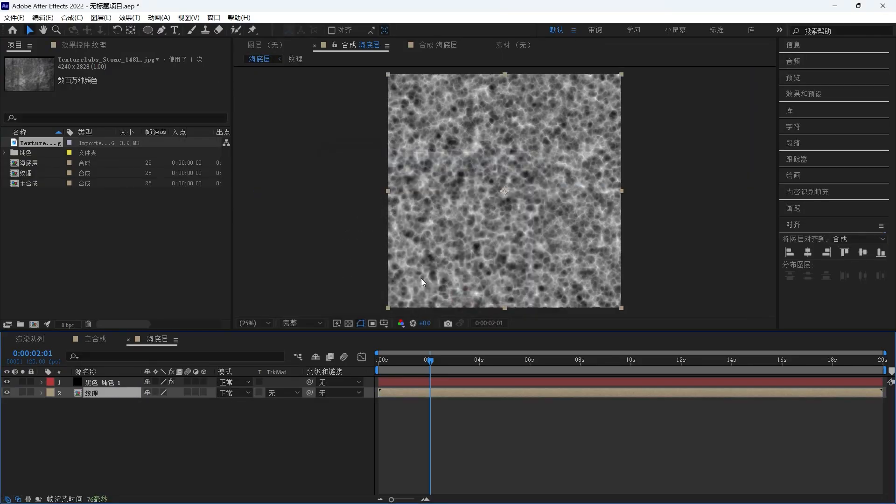
- Apply the Offset (偏移) effect to the 纹理 layer
{"action": "key", "text": "ctrl+space"}
{"action": "type", "text": "pianyi"}
{"action": "key", "text": "space"}
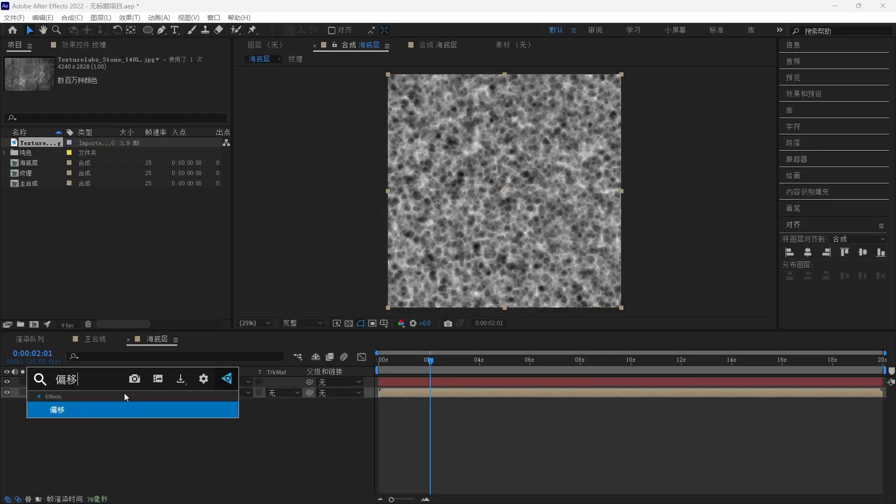
{"action": "key", "text": "Return"}
- Link the Offset effect's Shift Center To to the noise layer's Offset Turbulence with an expression pickwhip
{"action": "left_click", "coordinate": [125, 380]}
{"action": "key", "text": "e"}
{"action": "key", "text": "e"}
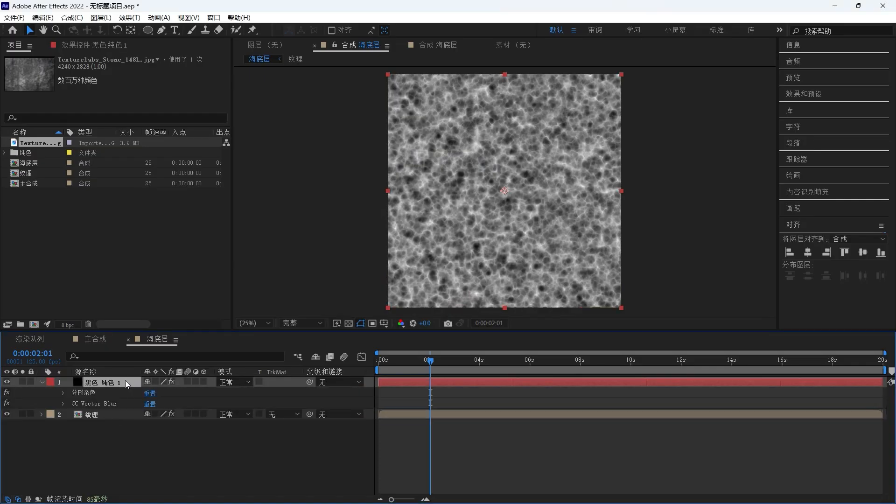
{"action": "left_click_drag", "start_coordinate": [255, 332], "coordinate": [253, 257]}
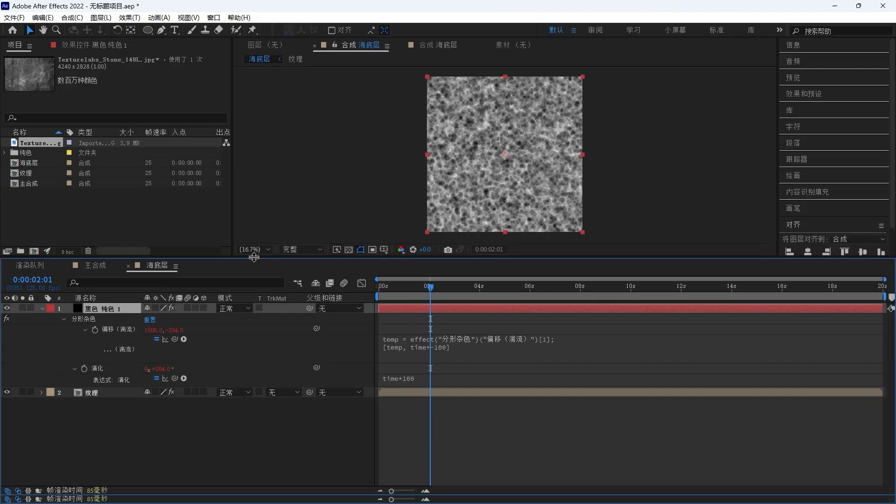
{"action": "left_click", "coordinate": [120, 392]}
{"action": "left_click", "coordinate": [97, 47]}
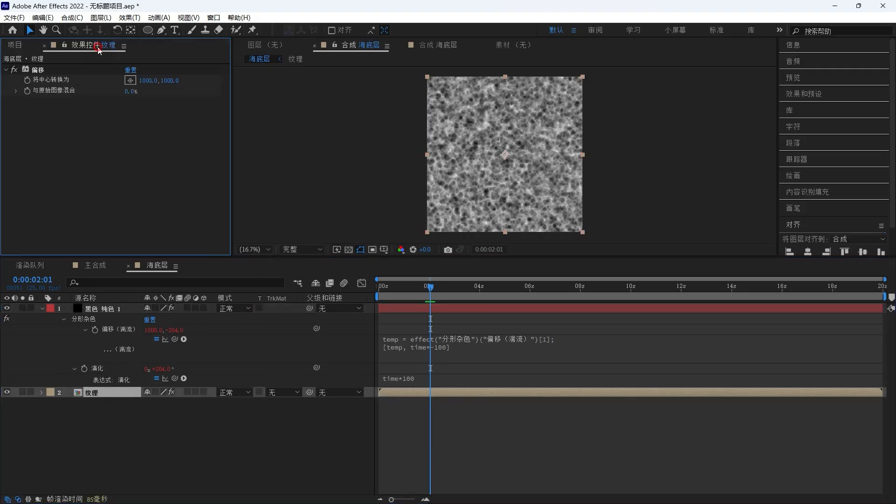
{"action": "left_click", "coordinate": [28, 80], "text": "alt"}
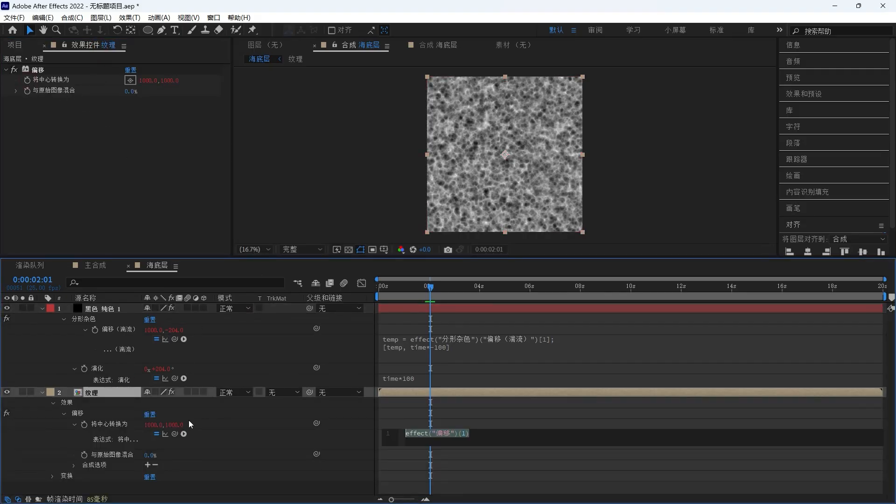
{"action": "left_click_drag", "start_coordinate": [175, 433], "coordinate": [126, 329]}
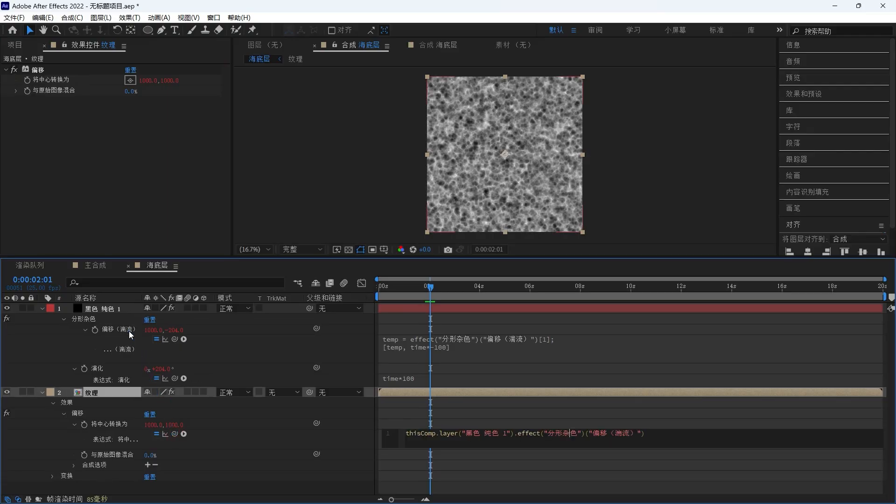
{"action": "left_click_drag", "start_coordinate": [270, 257], "coordinate": [241, 327]}
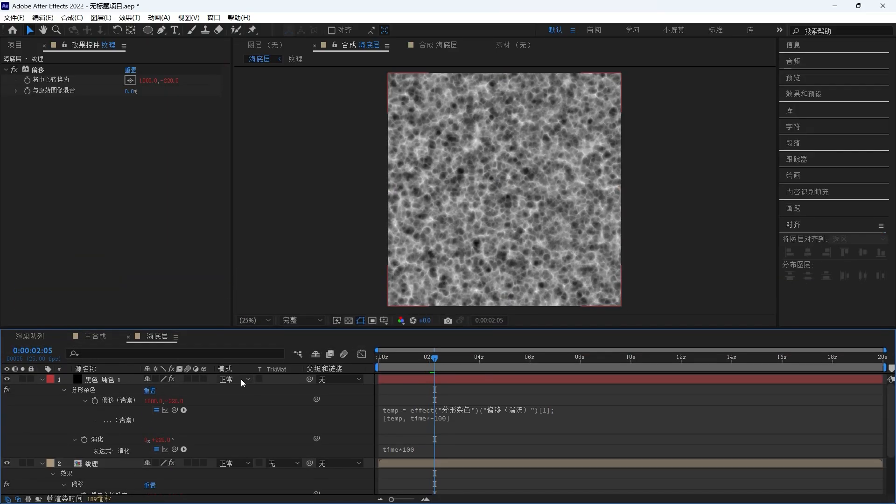
- Set the noise layer's blending mode to Multiply (相乘)
{"action": "left_click", "coordinate": [241, 379]}
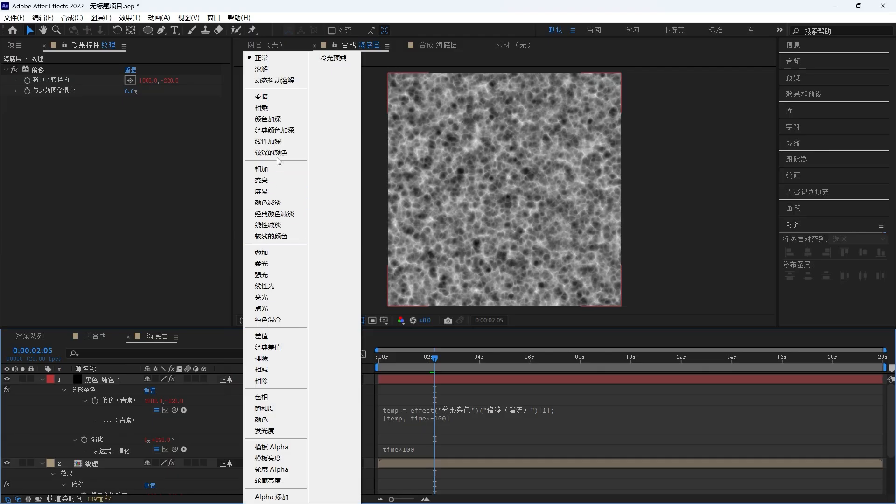
{"action": "left_click", "coordinate": [282, 115]}
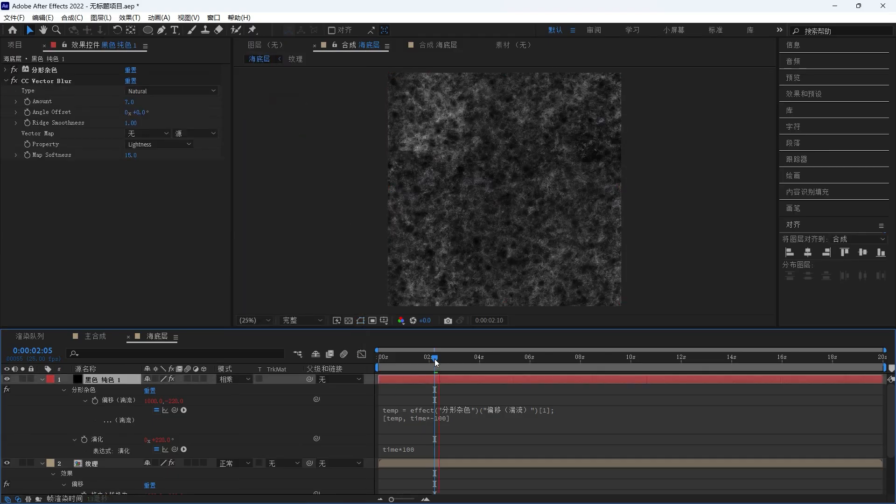
- Preview the composition from the start
{"action": "left_click", "coordinate": [429, 358]}
{"action": "key", "text": "space"}
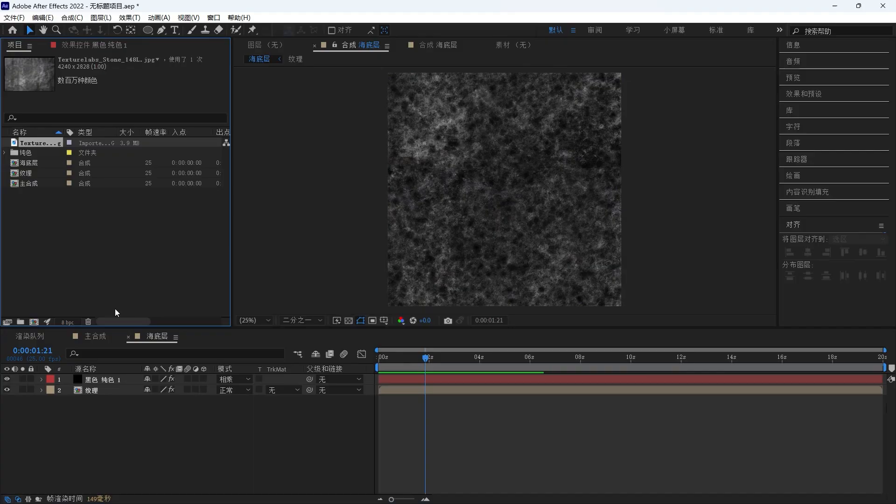
- Open the 主合成 composition and add the 海底层 composition to it
{"action": "left_click", "coordinate": [98, 336]}
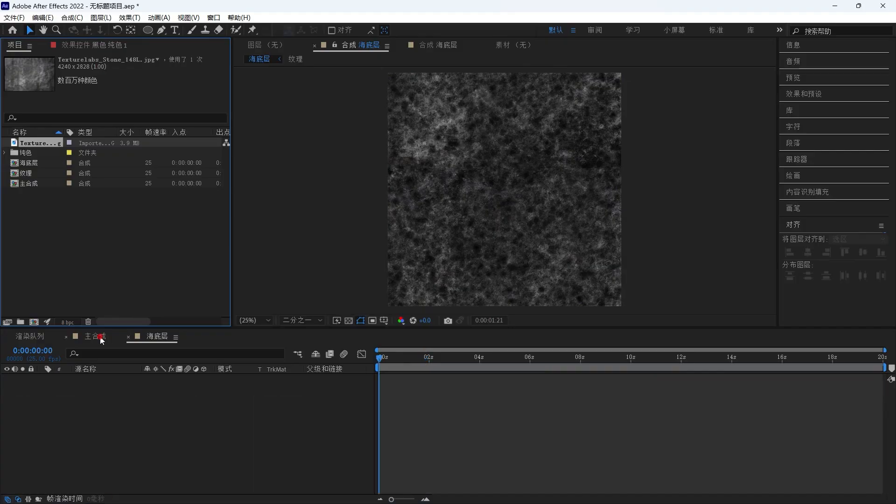
{"action": "left_click_drag", "start_coordinate": [38, 163], "coordinate": [123, 402]}
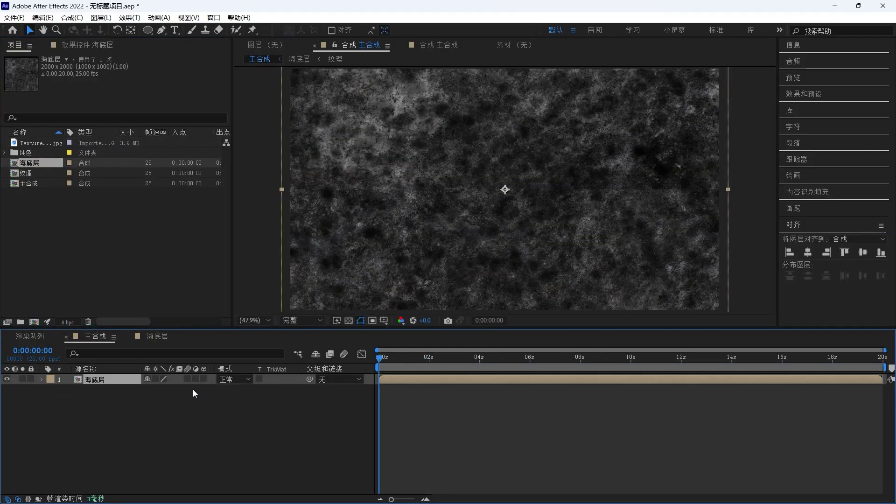
- Make the 海底层 layer 3D and reveal its rotation properties
{"action": "left_click", "coordinate": [203, 379]}
{"action": "key", "text": "comma"}
{"action": "key", "text": "comma"}
{"action": "key", "text": "r"}
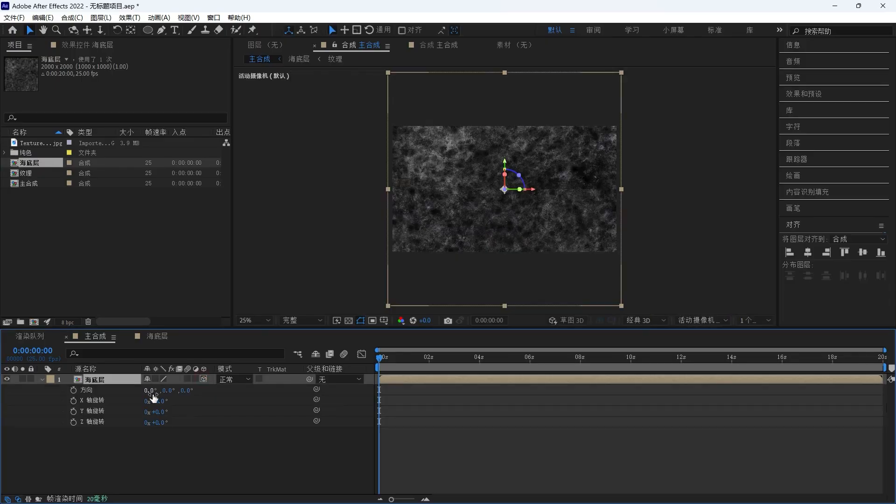
- Set the 海底层 layer's X rotation to 90° and move the layer down in the scene
{"action": "left_click", "coordinate": [159, 400]}
{"action": "type", "text": "90"}
{"action": "key", "text": "Return"}
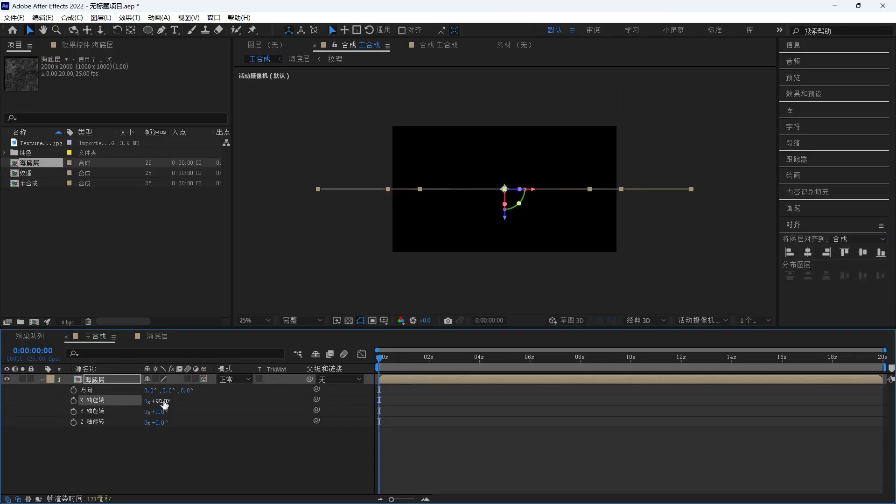
{"action": "left_click_drag", "start_coordinate": [504, 219], "coordinate": [506, 265]}
- Switch to Custom View 1, push the seabed layer further back along its axes, then return to the active camera view
{"action": "left_click", "coordinate": [675, 333]}
{"action": "left_click", "coordinate": [700, 320]}
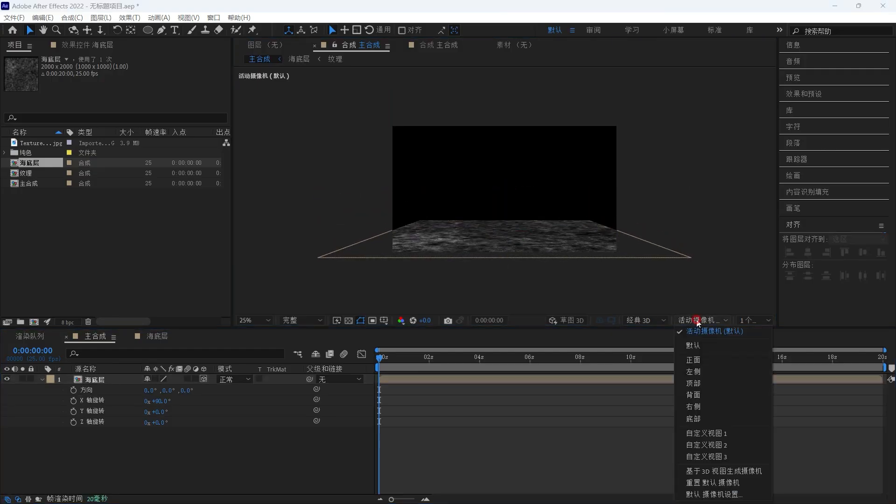
{"action": "left_click", "coordinate": [695, 429]}
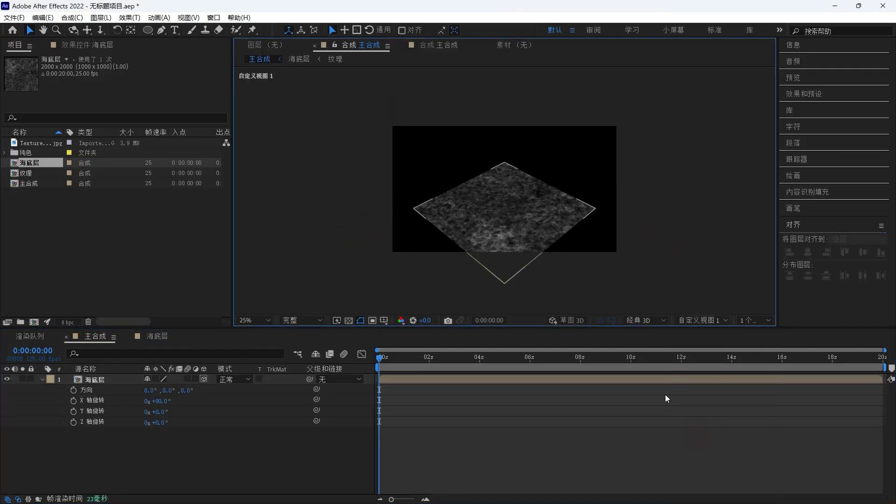
{"action": "left_click", "coordinate": [523, 214]}
{"action": "left_click_drag", "start_coordinate": [464, 183], "coordinate": [418, 132]}
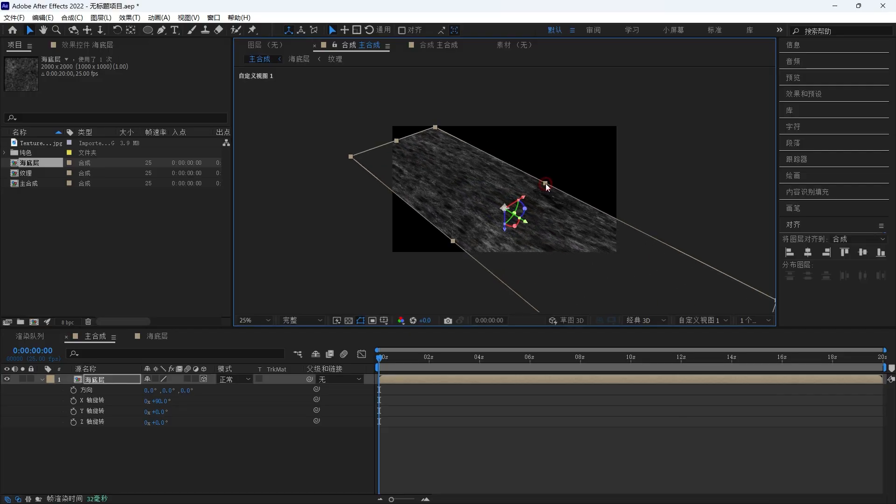
{"action": "left_click_drag", "start_coordinate": [545, 185], "coordinate": [573, 161]}
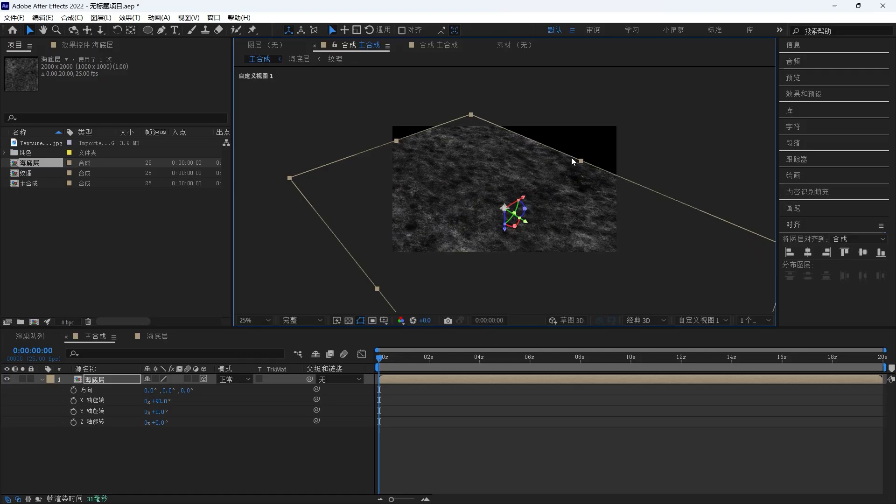
{"action": "left_click", "coordinate": [700, 320]}
{"action": "left_click", "coordinate": [700, 334]}
- Add an ellipse mask to the 海底层 layer with a mask feather of 670 pixels and adjust its expansion
{"action": "left_click", "coordinate": [110, 380]}
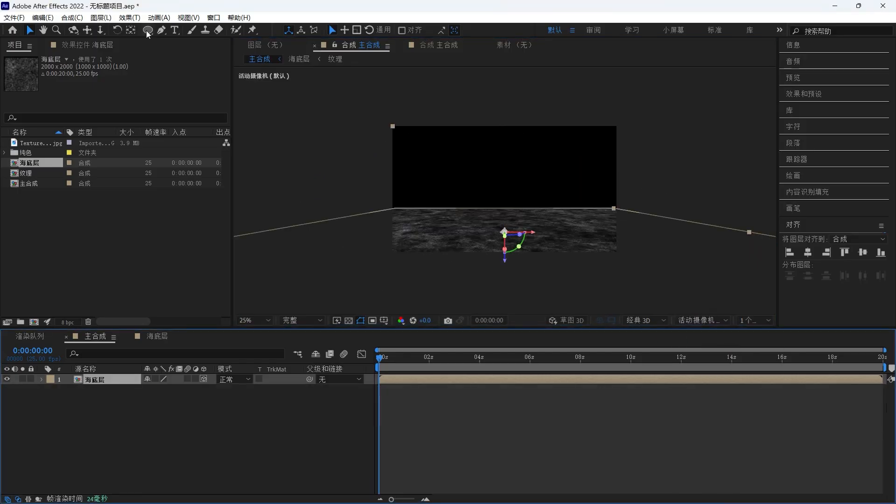
{"action": "double_click", "coordinate": [148, 30]}
{"action": "left_click", "coordinate": [64, 400]}
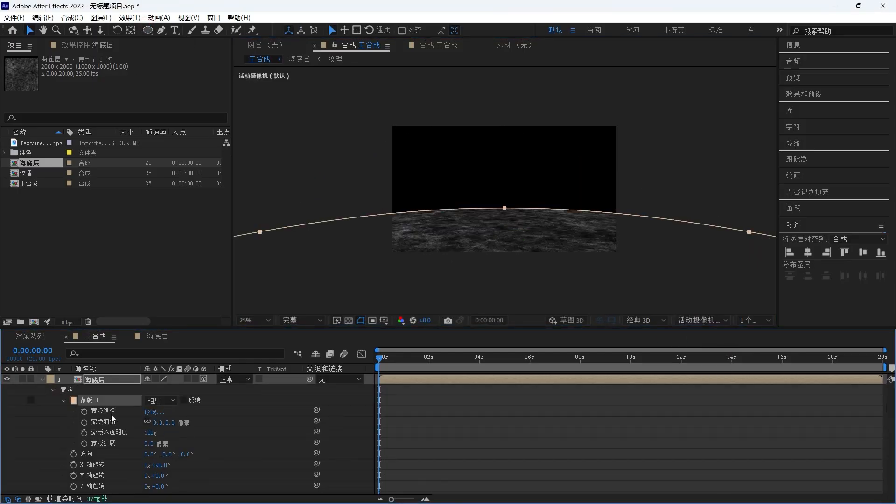
{"action": "left_click", "coordinate": [167, 423]}
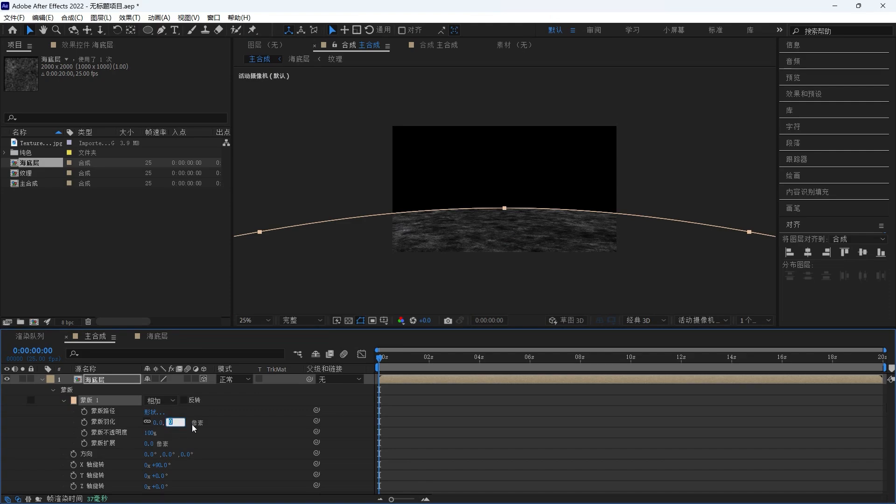
{"action": "type", "text": "670"}
{"action": "key", "text": "Return"}
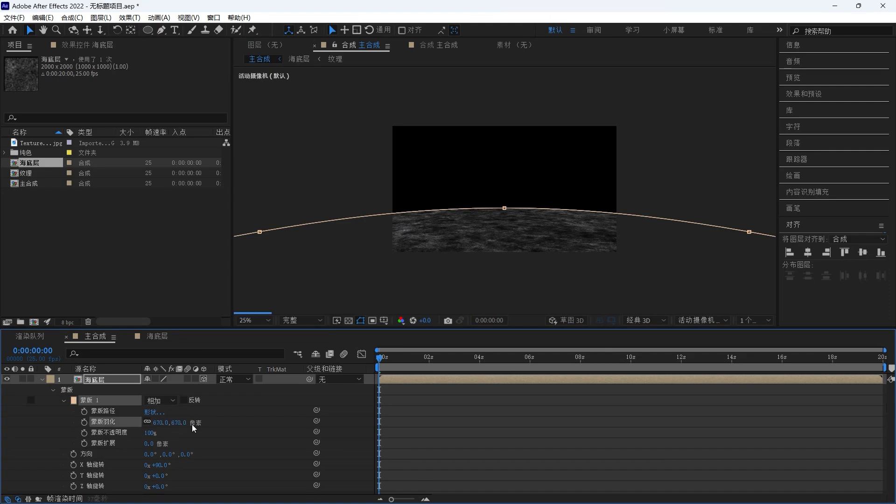
{"action": "left_click", "coordinate": [150, 443]}
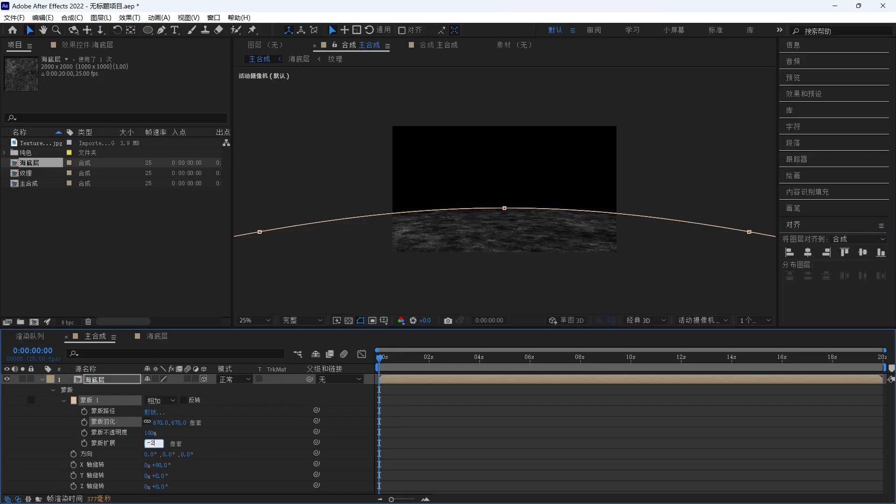
{"action": "left_click", "coordinate": [246, 467]}
- Create a new solid layer named bg in the main composition
{"action": "right_click", "coordinate": [133, 415]}
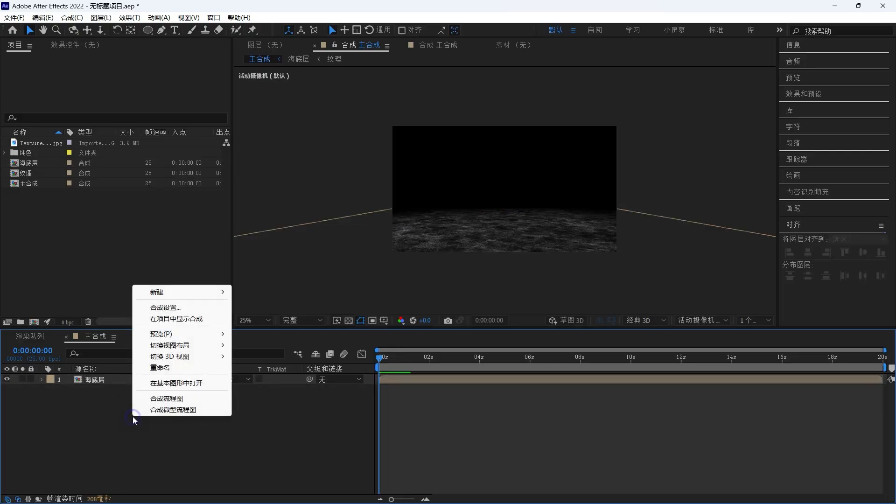
{"action": "mouse_move", "coordinate": [186, 297]}
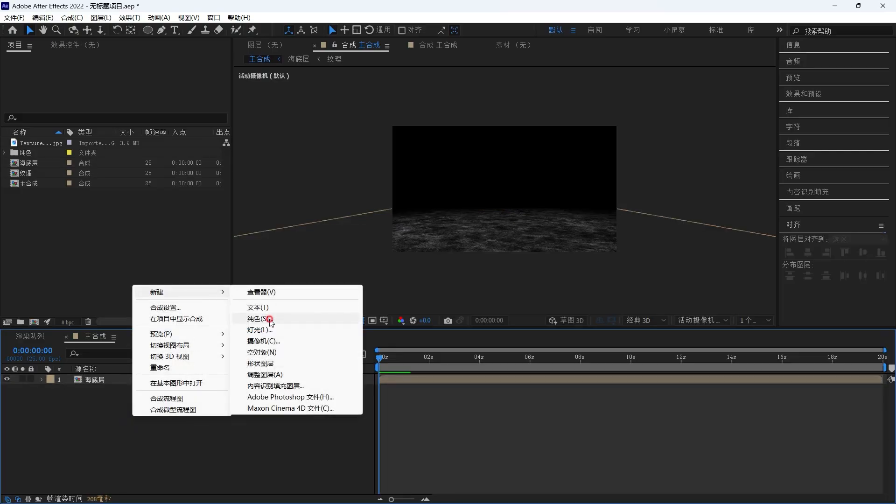
{"action": "left_click", "coordinate": [303, 316]}
{"action": "type", "text": "bg"}
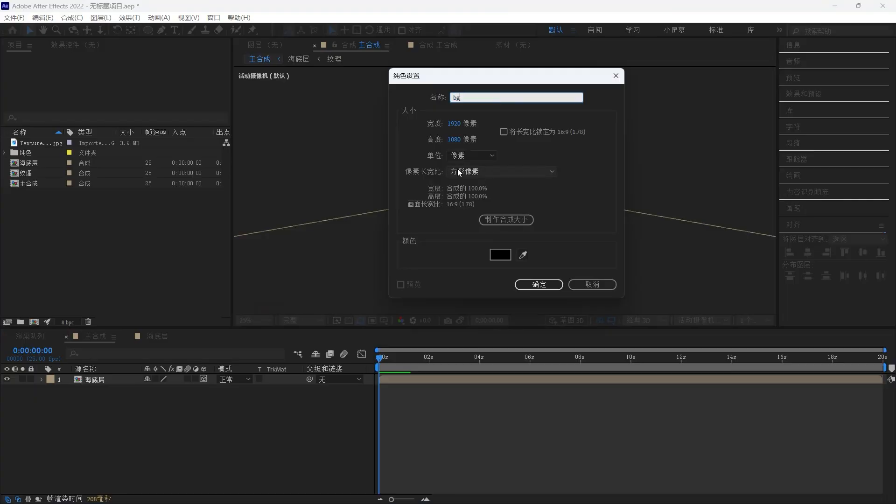
{"action": "key", "text": "Return"}
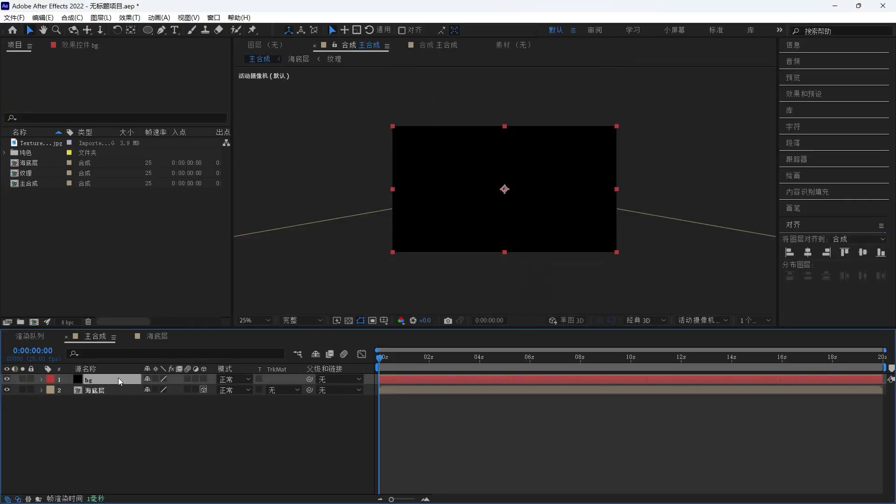
- Apply the 梯度渐变 (Gradient Ramp) effect to the bg solid and open its effect controls
{"action": "key", "text": "ctrl+space"}
{"action": "type", "text": "渐变"}
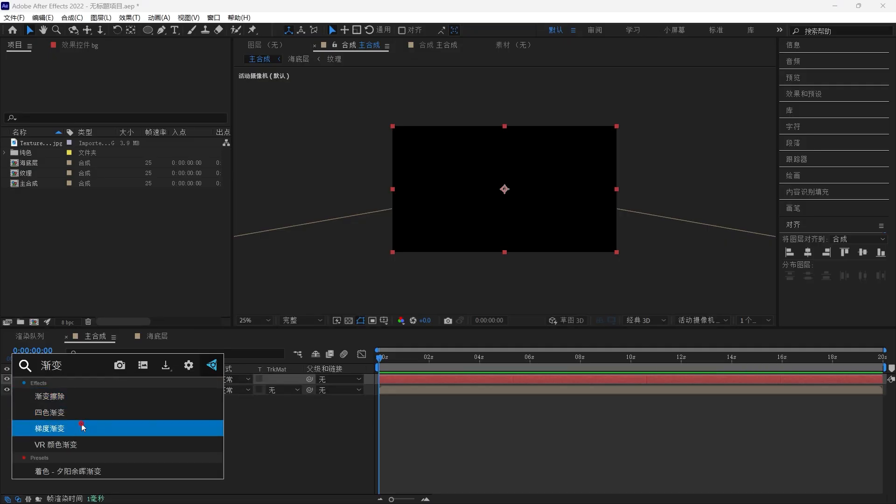
{"action": "left_click", "coordinate": [84, 428]}
{"action": "left_click", "coordinate": [90, 47]}
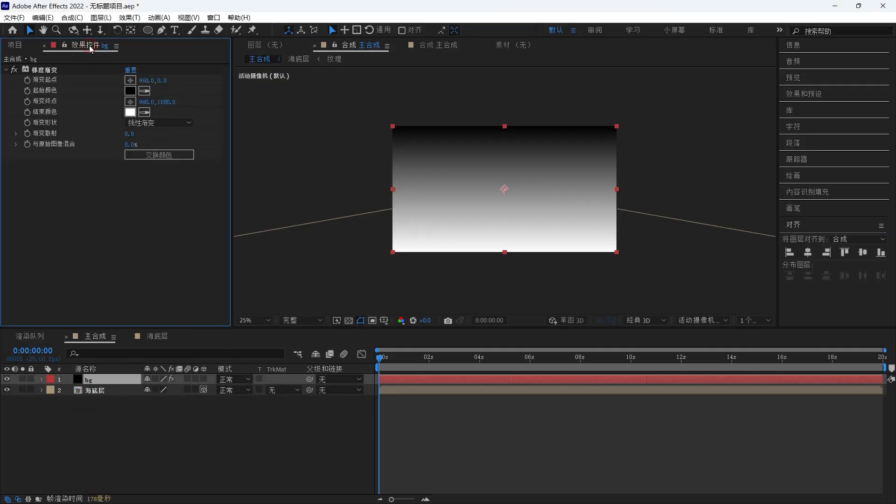
- Set the ramp's start colour to blue 2FADF4 and its end colour to dark blue 033368
{"action": "left_click", "coordinate": [131, 92]}
{"action": "left_click", "coordinate": [372, 339]}
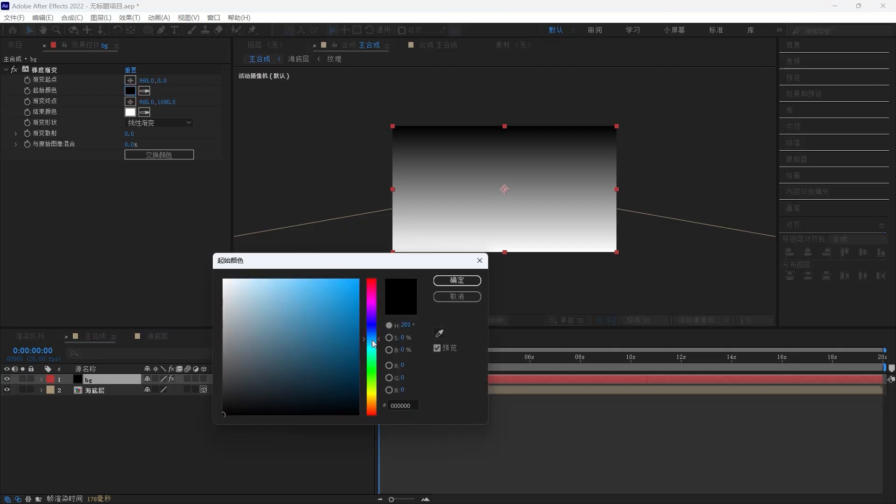
{"action": "left_click_drag", "start_coordinate": [310, 284], "coordinate": [328, 283]}
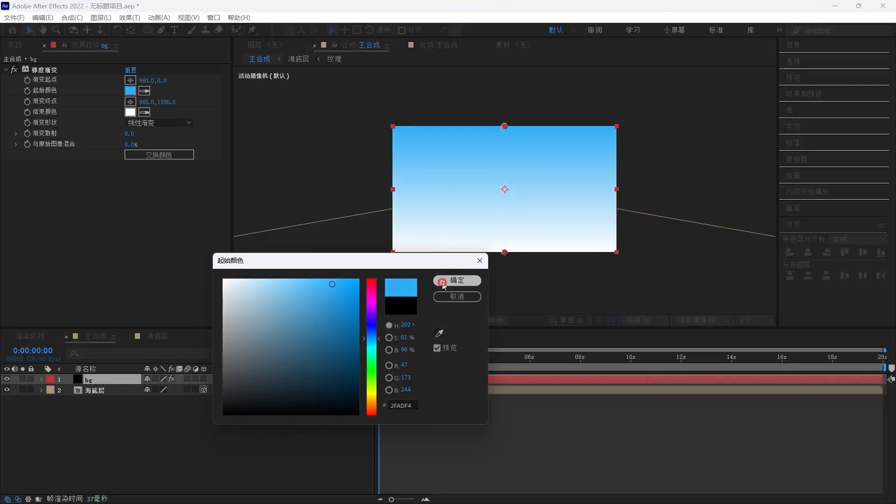
{"action": "left_click", "coordinate": [456, 280]}
{"action": "left_click", "coordinate": [131, 112]}
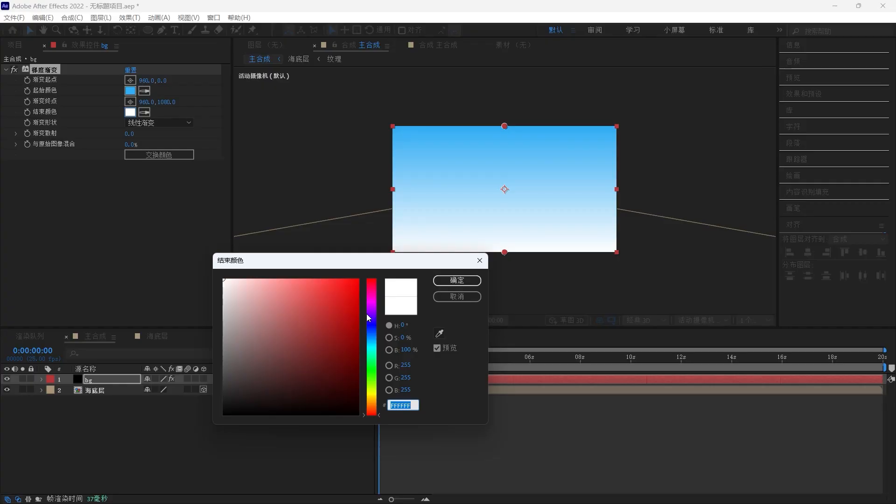
{"action": "left_click_drag", "start_coordinate": [369, 317], "coordinate": [354, 359]}
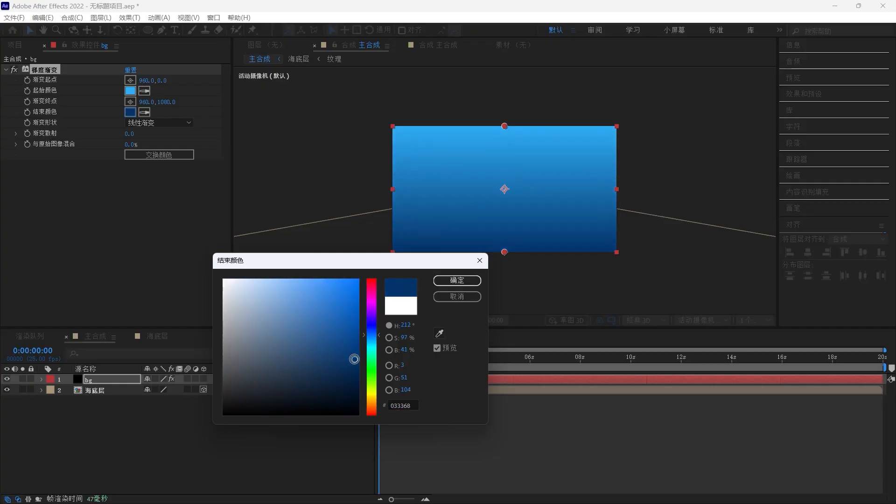
{"action": "left_click", "coordinate": [462, 281]}
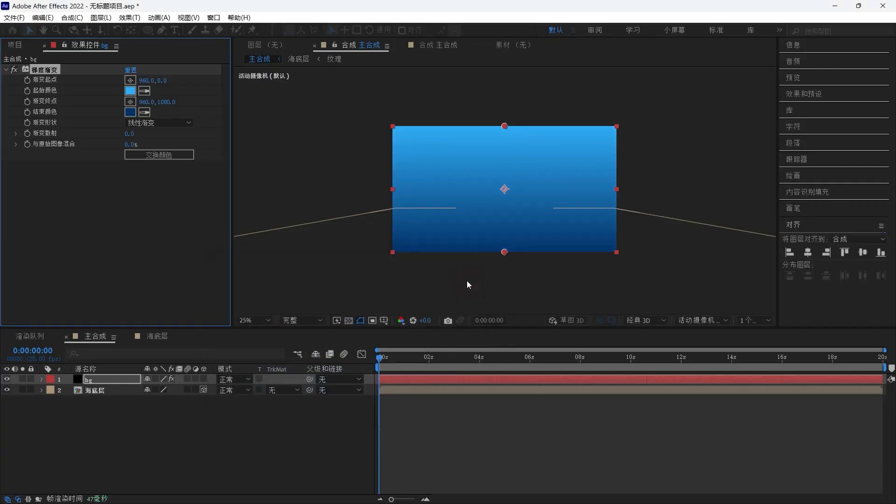
- Switch the ramp shape to 径向渐变 and move the start point to about 956,-352 and end point to about 968,1420
{"action": "left_click", "coordinate": [161, 122]}
{"action": "left_click", "coordinate": [167, 145]}
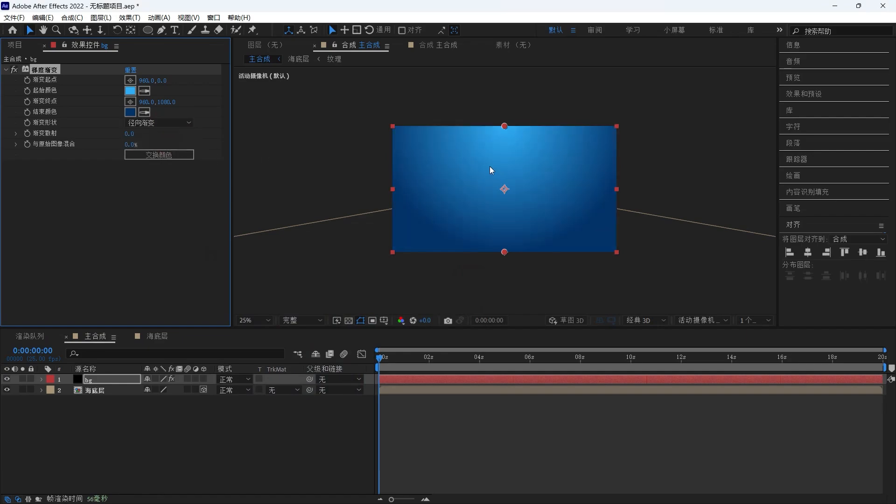
{"action": "left_click_drag", "start_coordinate": [505, 126], "coordinate": [505, 89]}
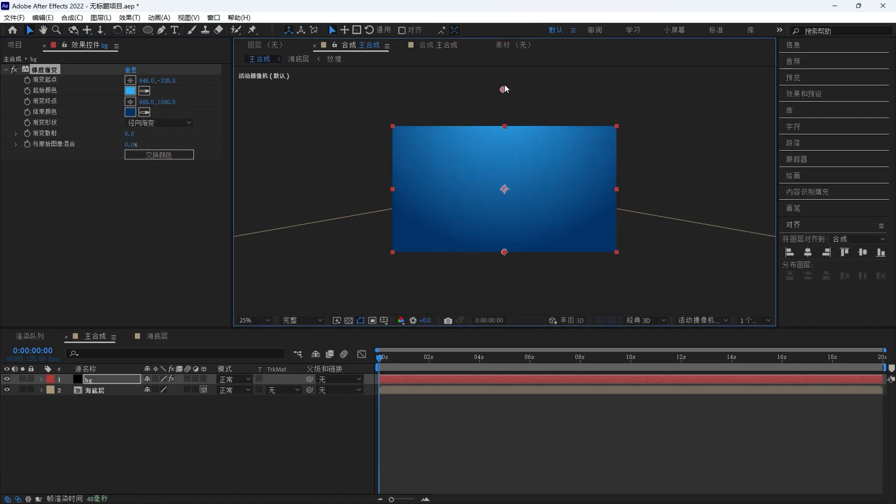
{"action": "left_click_drag", "start_coordinate": [504, 252], "coordinate": [506, 291]}
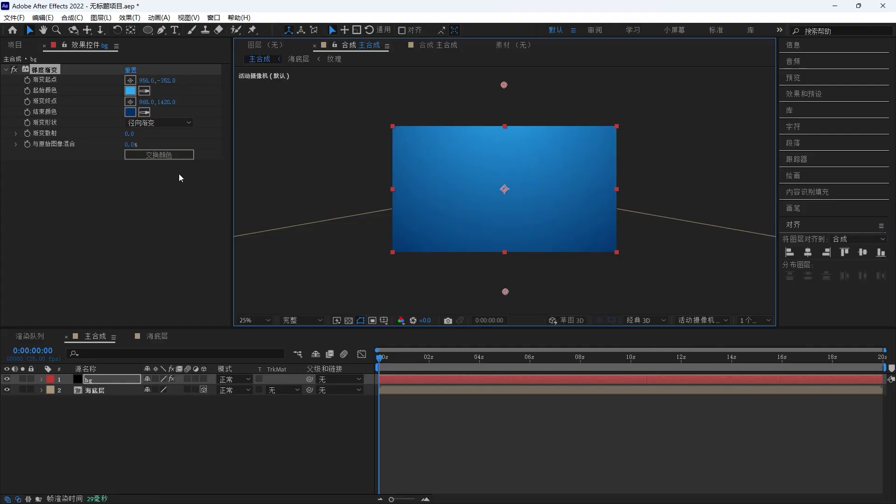
- Change the ramp's end colour to a darker navy 06192F
{"action": "left_click", "coordinate": [131, 112]}
{"action": "left_click_drag", "start_coordinate": [352, 362], "coordinate": [342, 389]}
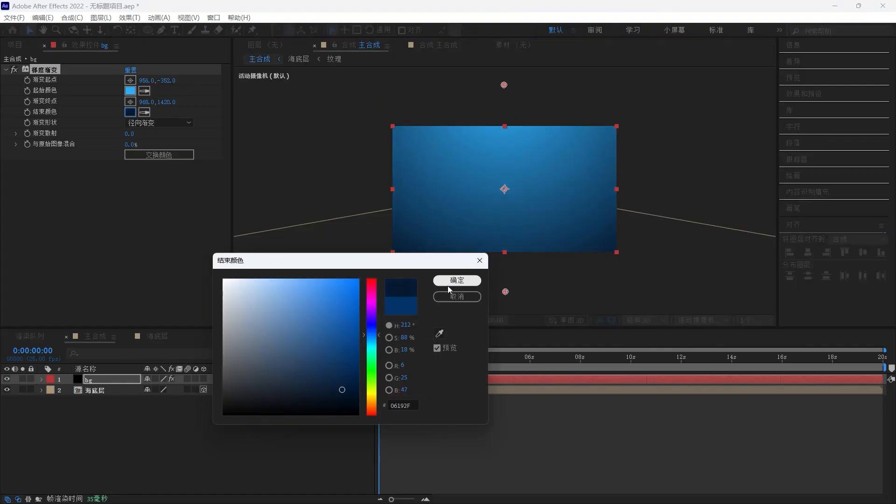
{"action": "left_click", "coordinate": [456, 280]}
- Set the bg layer's blending mode to 屏幕 (Screen)
{"action": "left_click", "coordinate": [270, 490]}
{"action": "left_click", "coordinate": [229, 379]}
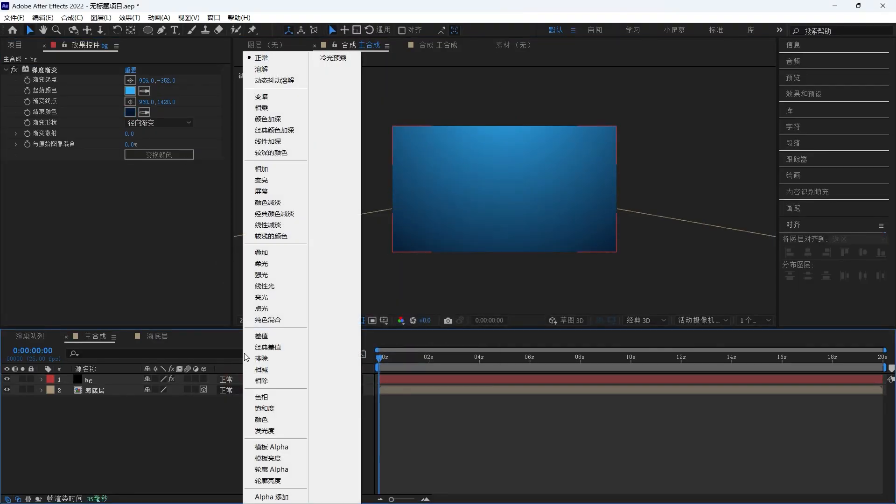
{"action": "left_click", "coordinate": [281, 192]}
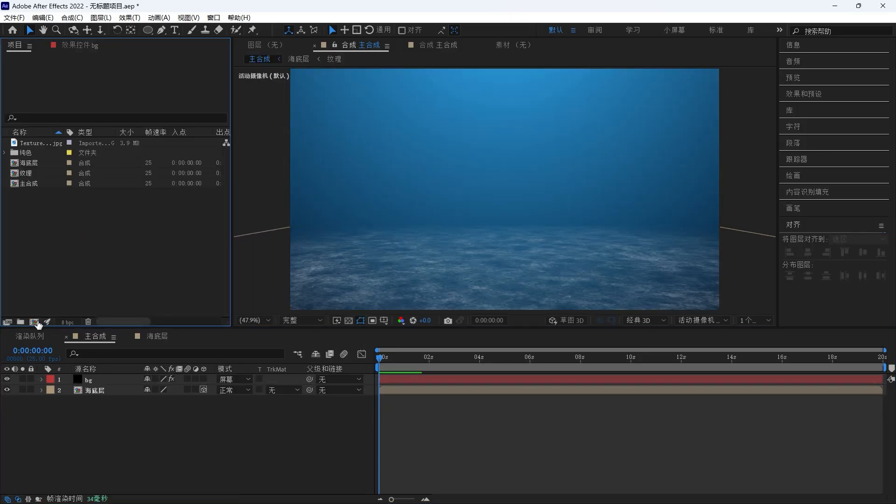
- Create a new composition named 水面 sized 2000 × 2000 px
{"action": "left_click", "coordinate": [34, 321]}
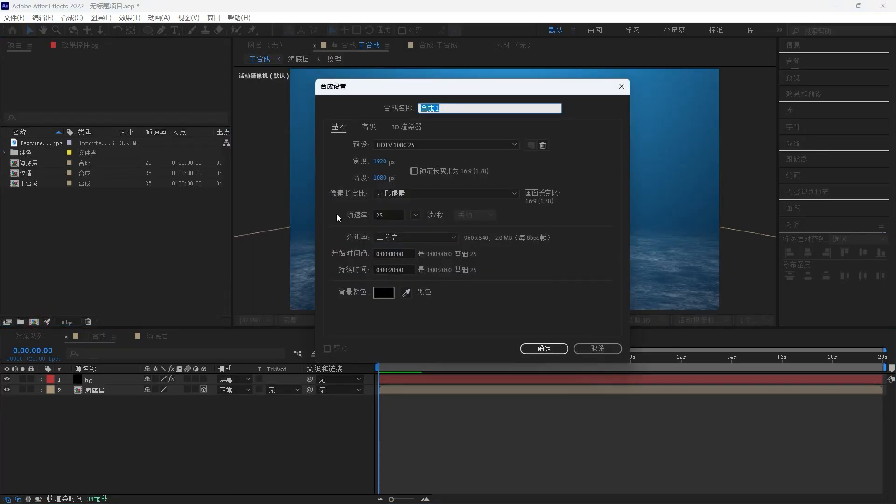
{"action": "type", "text": "水面"}
{"action": "left_click", "coordinate": [386, 161]}
{"action": "type", "text": "2000"}
{"action": "key", "text": "Tab"}
{"action": "type", "text": "2000"}
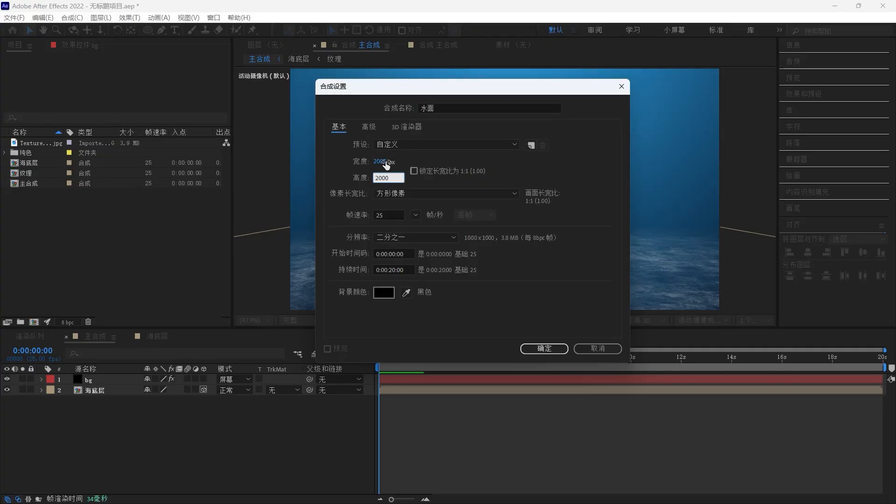
{"action": "key", "text": "Return"}
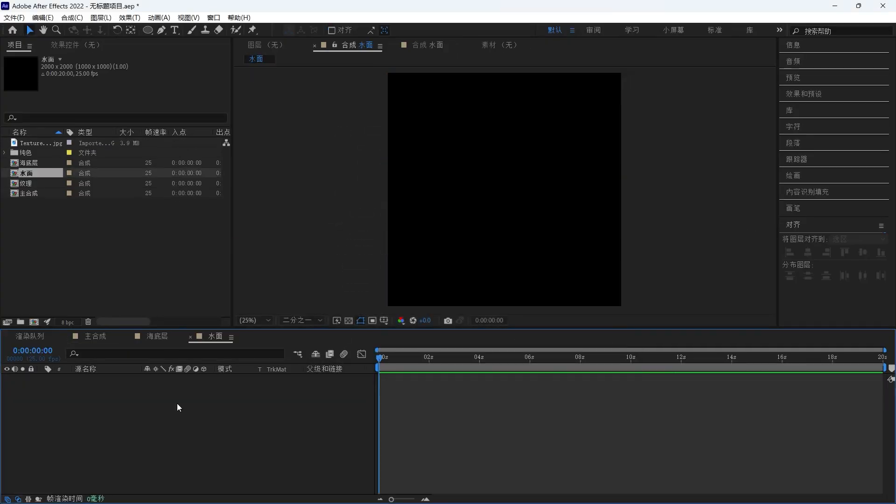
- Add a new default solid layer to the 水面 composition
{"action": "right_click", "coordinate": [177, 403]}
{"action": "mouse_move", "coordinate": [275, 282]}
{"action": "left_click", "coordinate": [304, 307]}
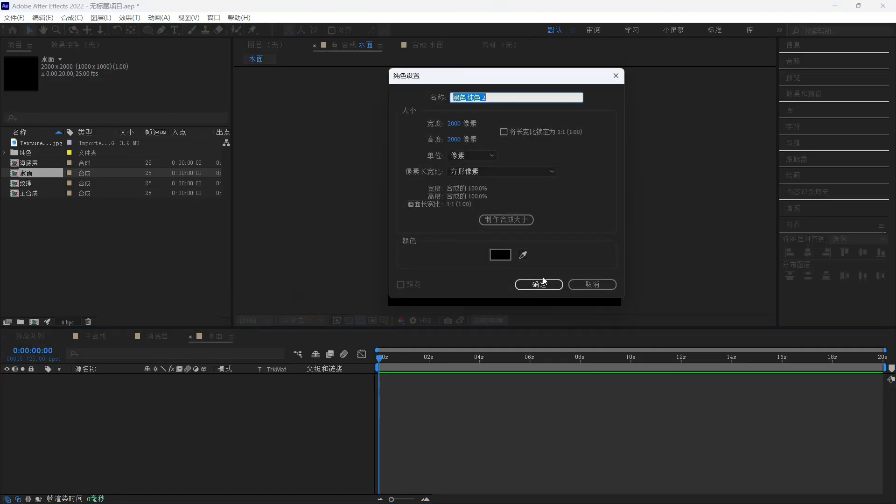
{"action": "left_click", "coordinate": [537, 283]}
- Apply the 分形杂色 (Fractal Noise) effect to the solid
{"action": "key", "text": "ctrl+space"}
{"action": "type", "text": "分形"}
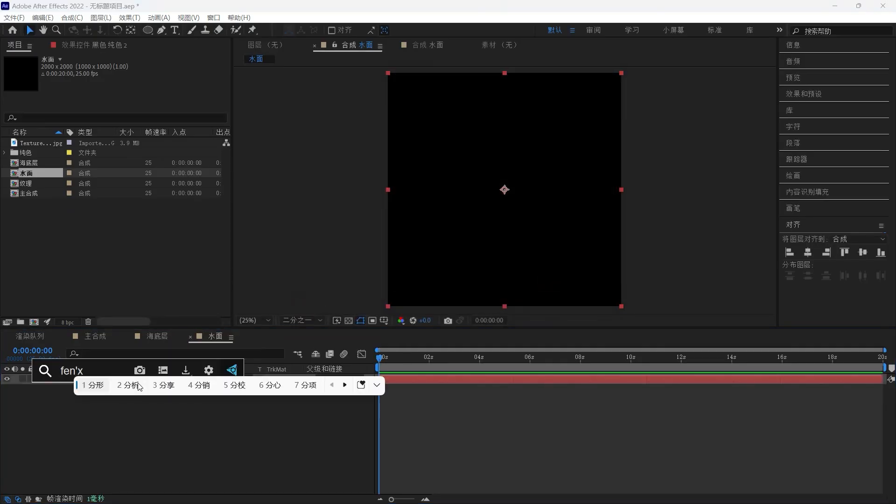
{"action": "left_click", "coordinate": [136, 414]}
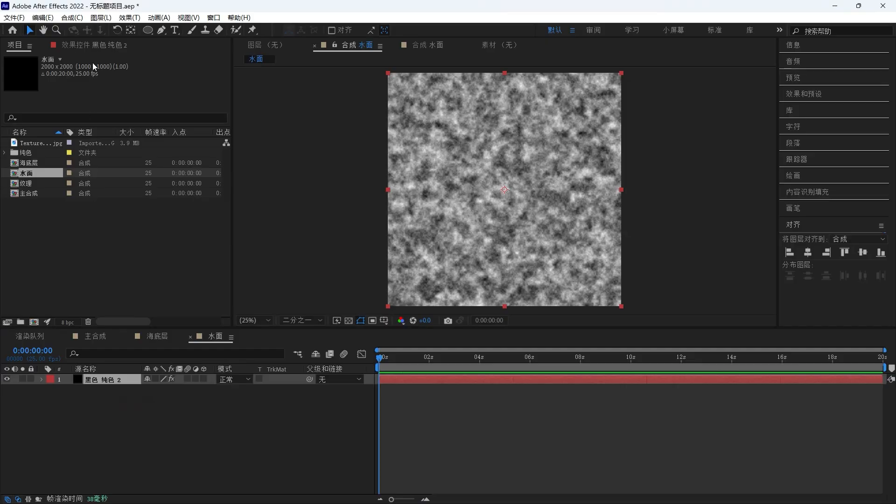
- Set the fractal noise type to 动态渐进 in the effect controls
{"action": "left_click", "coordinate": [95, 45]}
{"action": "left_click", "coordinate": [158, 80]}
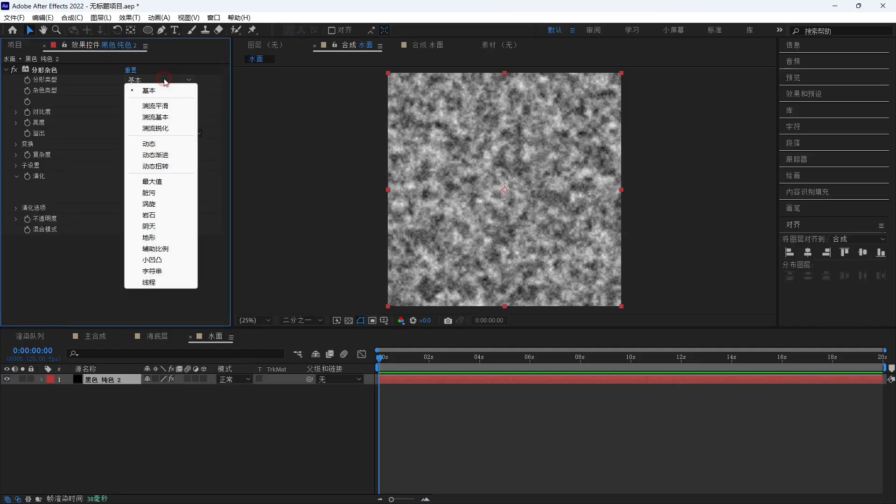
{"action": "left_click", "coordinate": [158, 155]}
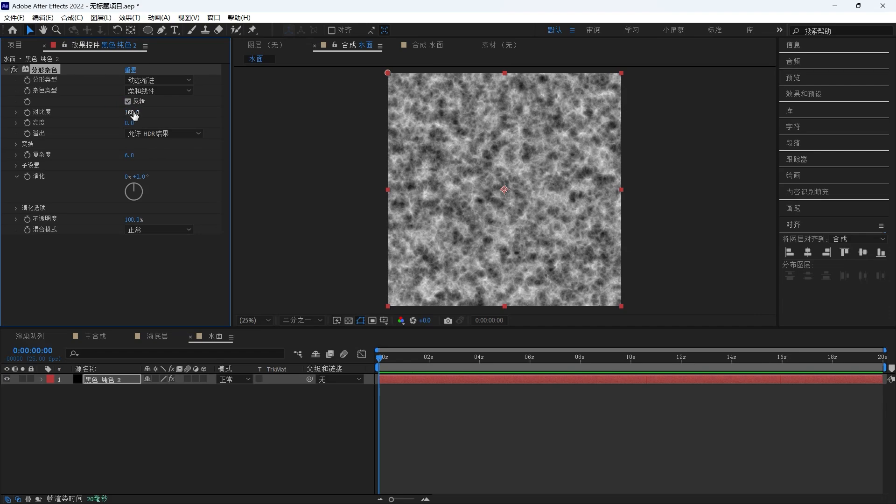
- Set the fractal noise contrast to 125 and brightness to -30
{"action": "left_click", "coordinate": [132, 113]}
{"action": "left_click", "coordinate": [130, 123]}
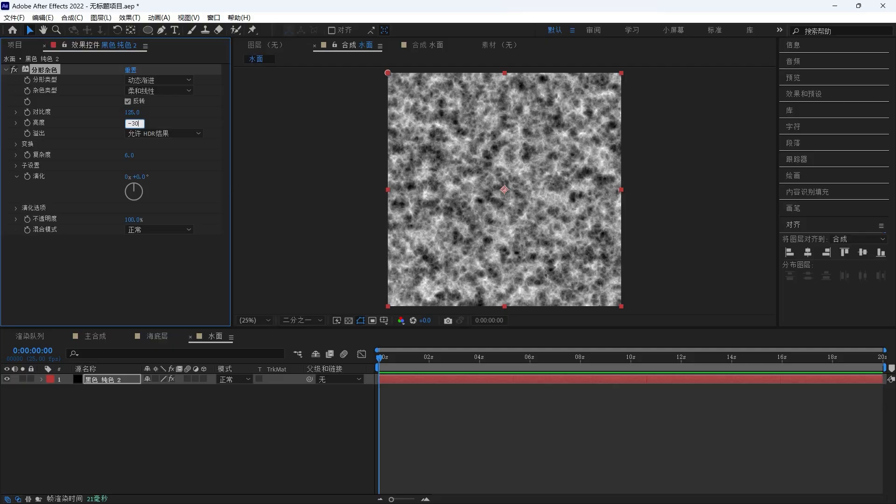
{"action": "type", "text": "-30"}
{"action": "key", "text": "Return"}
- Expand the fractal noise Transform group and set its scale to 200
{"action": "left_click", "coordinate": [16, 144]}
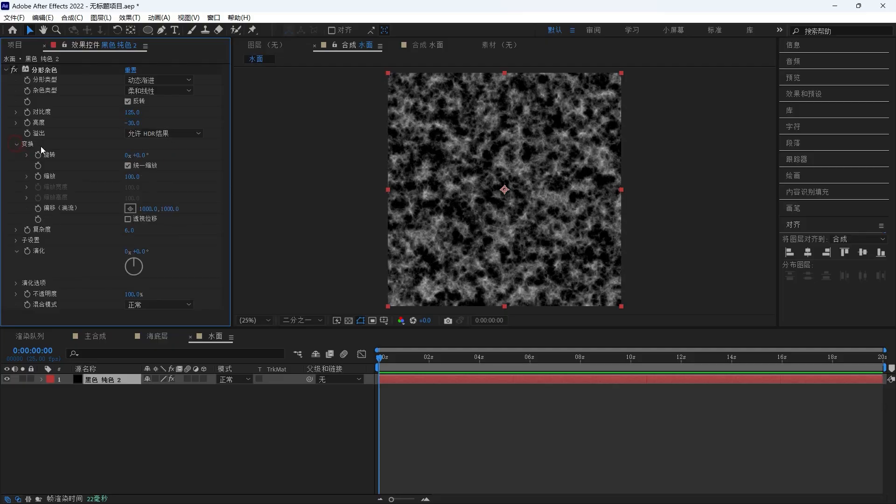
{"action": "left_click", "coordinate": [135, 178]}
{"action": "type", "text": "200"}
{"action": "key", "text": "Return"}
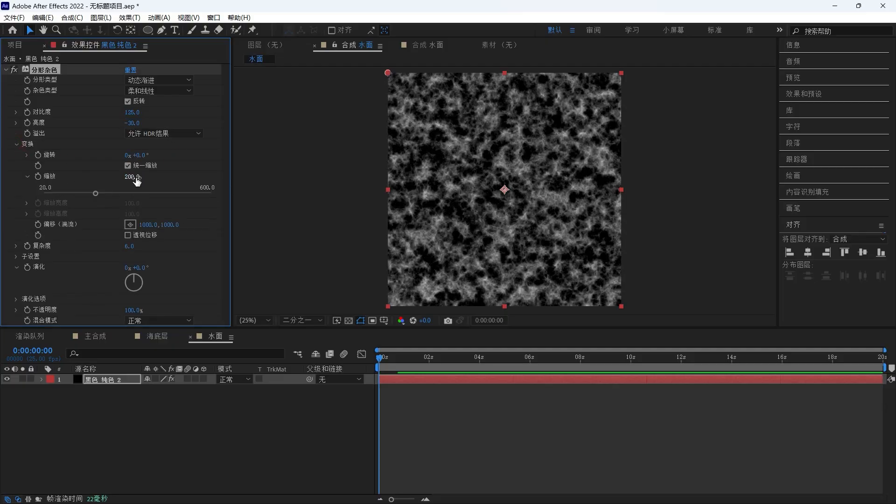
- Add the expression time*50 to the fractal noise Evolution property
{"action": "left_click", "coordinate": [28, 267], "text": "alt"}
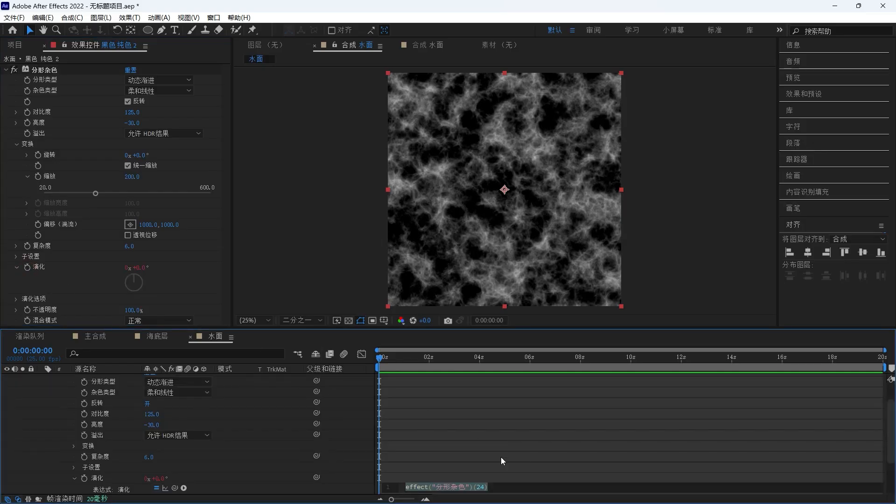
{"action": "type", "text": "time*"}
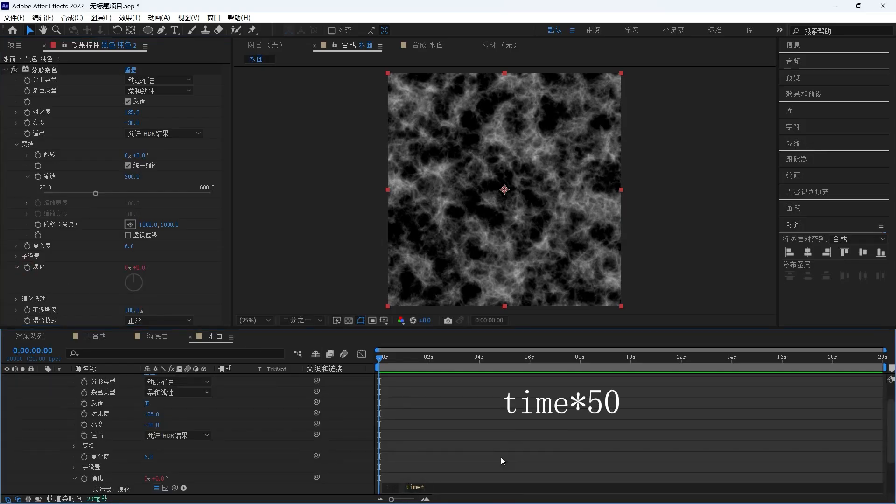
{"action": "type", "text": "50"}
{"action": "left_click", "coordinate": [361, 435]}
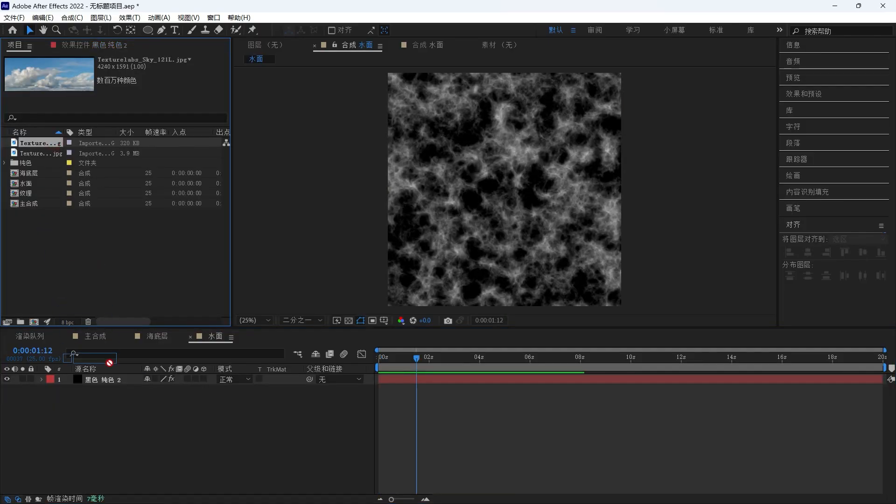
- Set the sky texture layer's blend mode to 屏幕 in the 水面 composition
{"action": "left_click", "coordinate": [122, 378]}
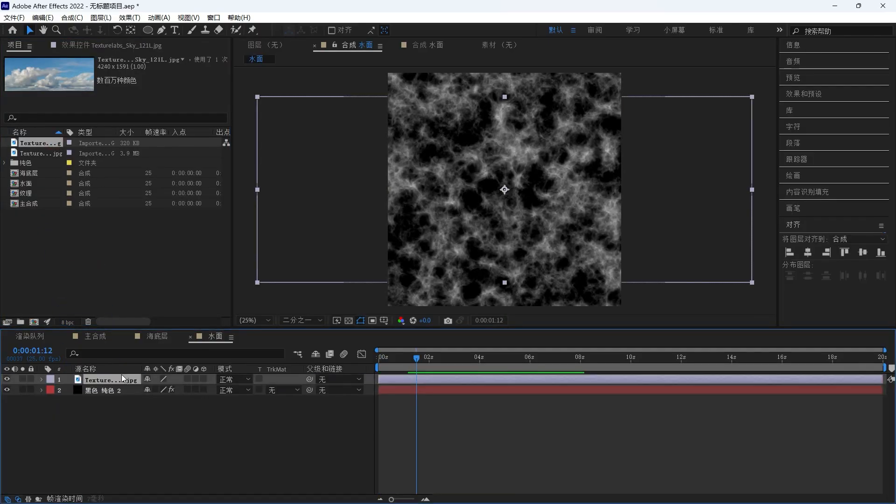
{"action": "left_click", "coordinate": [233, 378]}
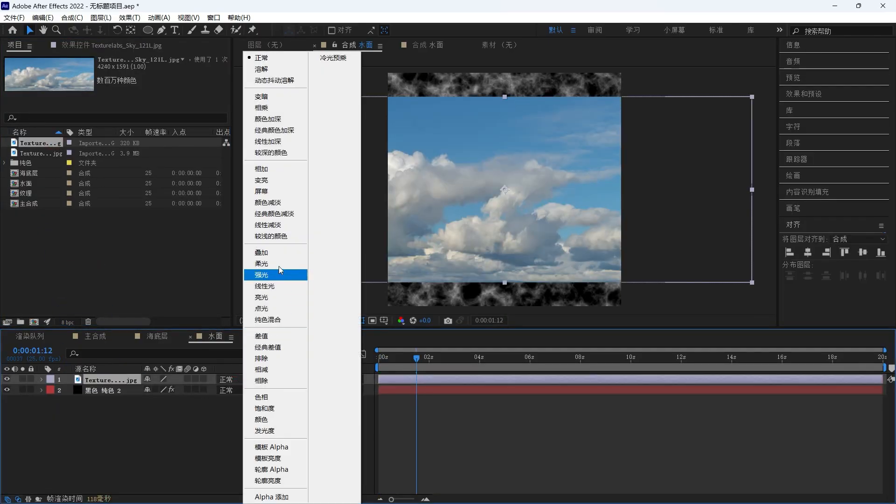
{"action": "left_click", "coordinate": [275, 191]}
- Add the 水面 composition as a layer at the top of the 主合成 composition
{"action": "left_click", "coordinate": [97, 336]}
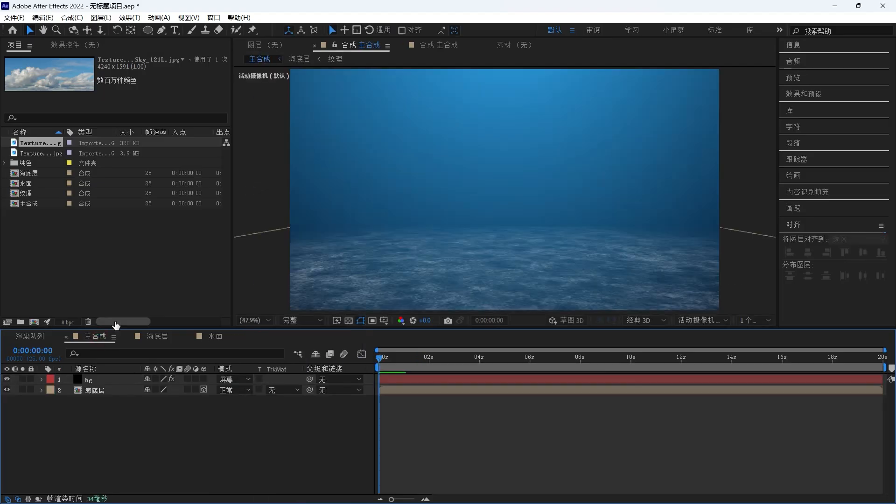
{"action": "left_click_drag", "start_coordinate": [28, 183], "coordinate": [104, 379]}
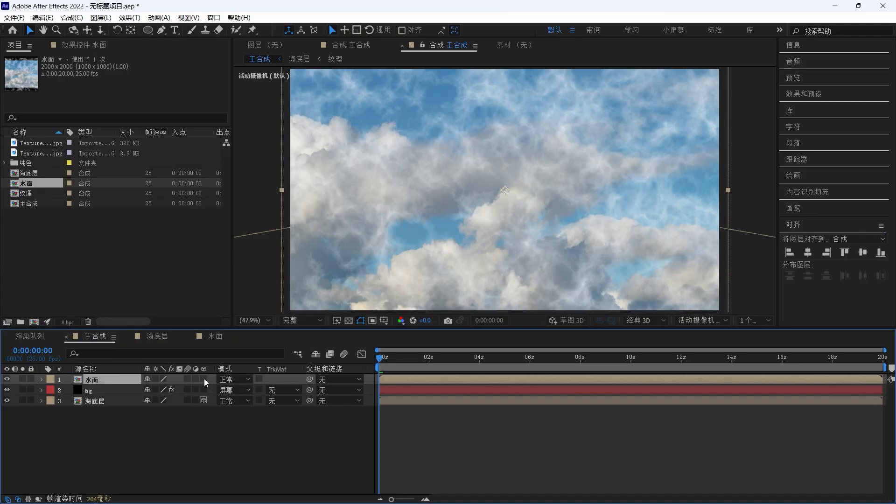
- Make the 水面 layer 3D and set its X rotation to 90°
{"action": "left_click", "coordinate": [203, 380]}
{"action": "key", "text": "r"}
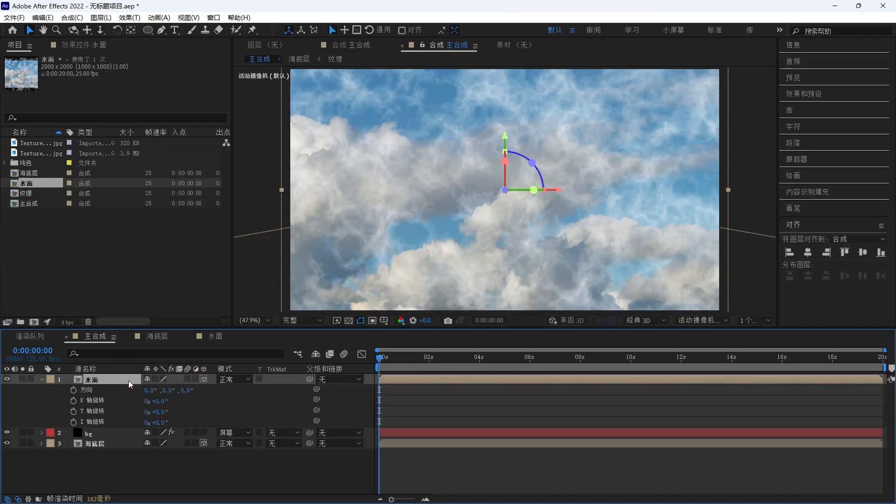
{"action": "type", "text": "90"}
{"action": "key", "text": "Return"}
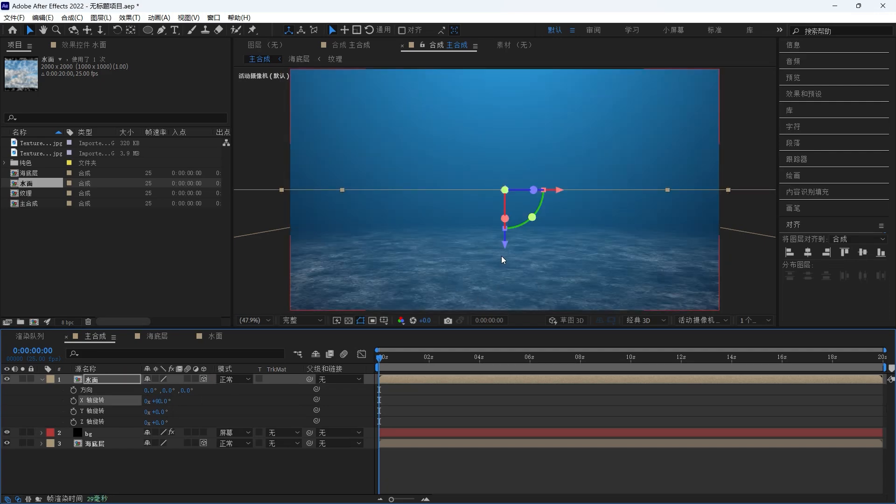
- Move the 水面 layer up to the top of the scene and set its blend mode to 屏幕
{"action": "left_click_drag", "start_coordinate": [505, 245], "coordinate": [499, 132]}
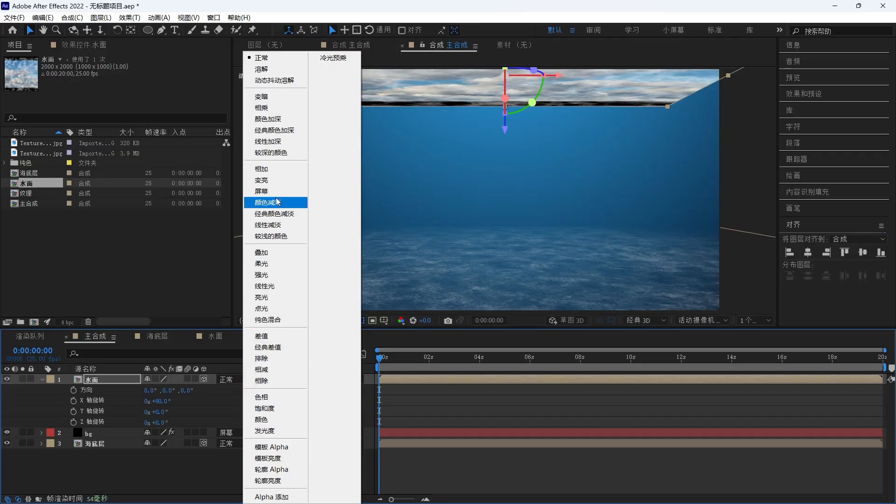
{"action": "left_click", "coordinate": [261, 191]}
- Adjust the 水面 layer's position and scale it to 126%
{"action": "key", "text": "p"}
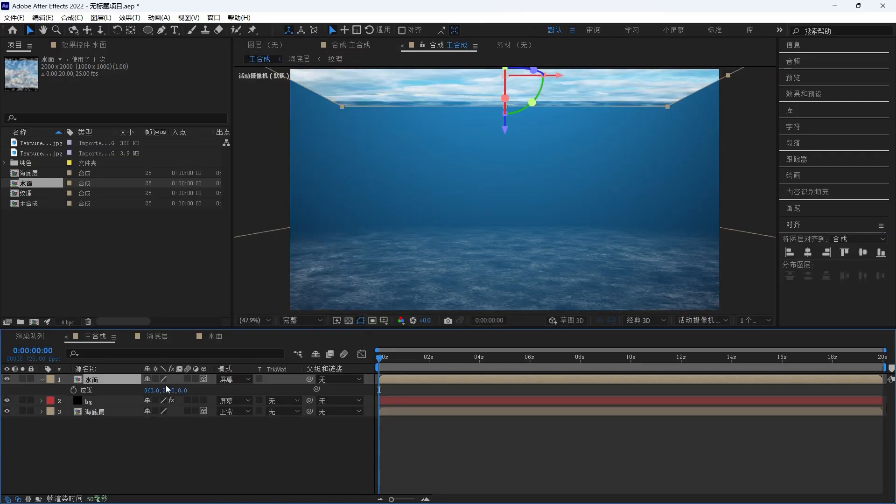
{"action": "left_click_drag", "start_coordinate": [183, 390], "coordinate": [490, 355]}
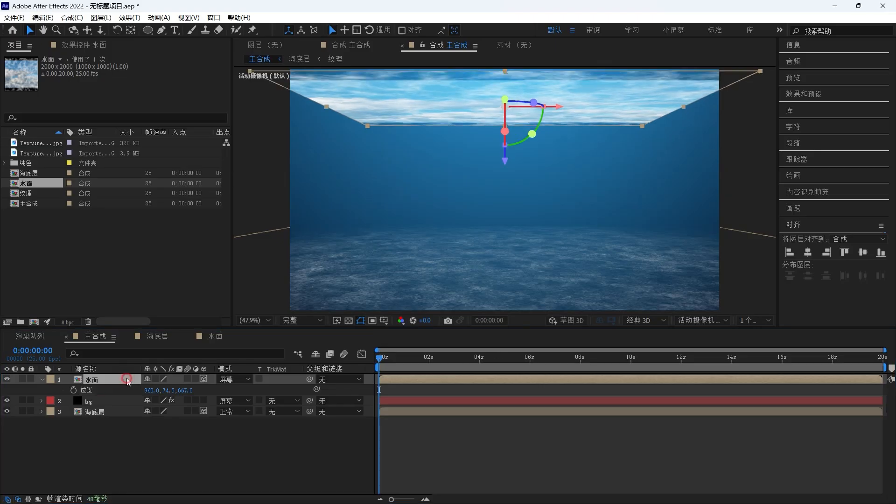
{"action": "left_click", "coordinate": [127, 379]}
{"action": "key", "text": "s"}
{"action": "left_click_drag", "start_coordinate": [161, 390], "coordinate": [175, 388]}
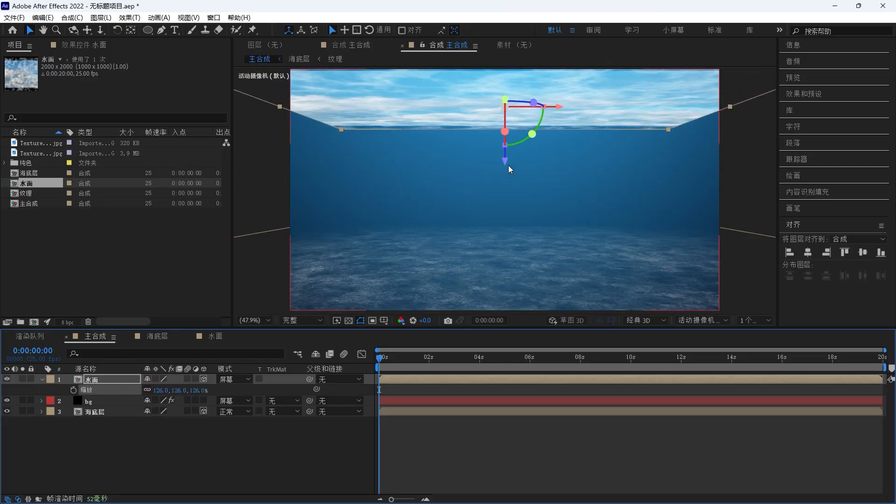
{"action": "left_click_drag", "start_coordinate": [505, 160], "coordinate": [505, 153]}
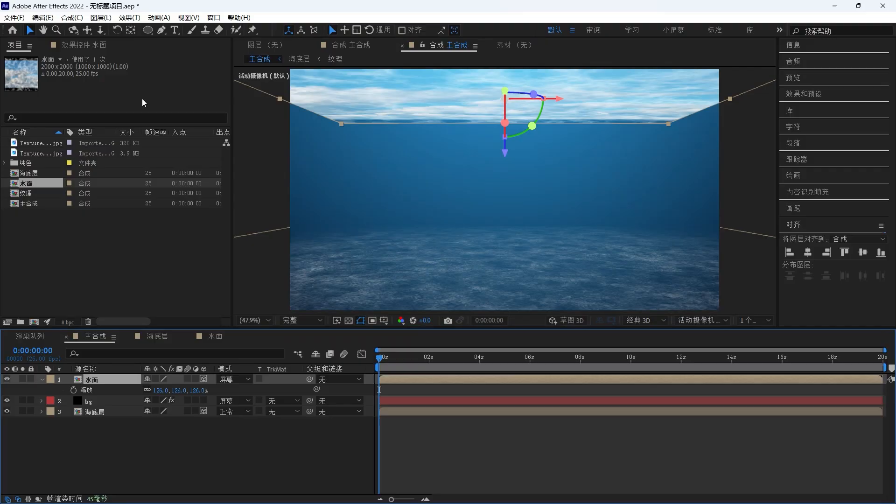
- Add an elliptical mask to the 水面 layer and expand its mask properties
{"action": "double_click", "coordinate": [147, 30]}
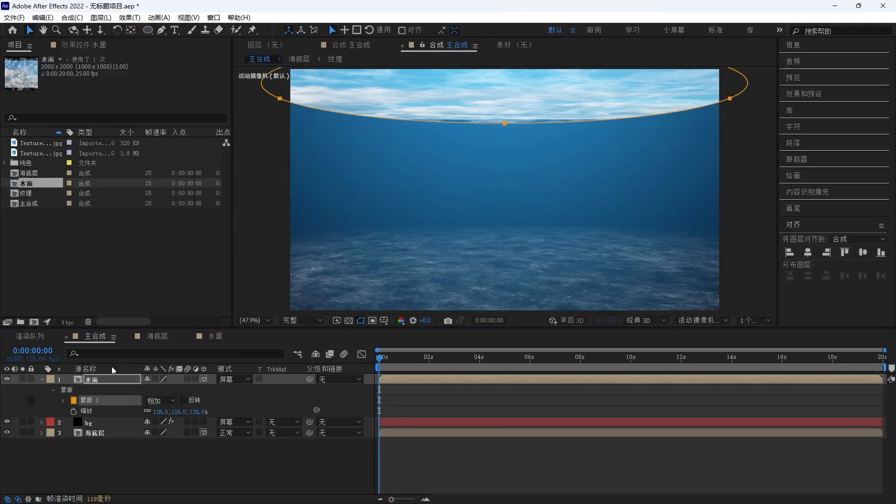
{"action": "left_click", "coordinate": [64, 401]}
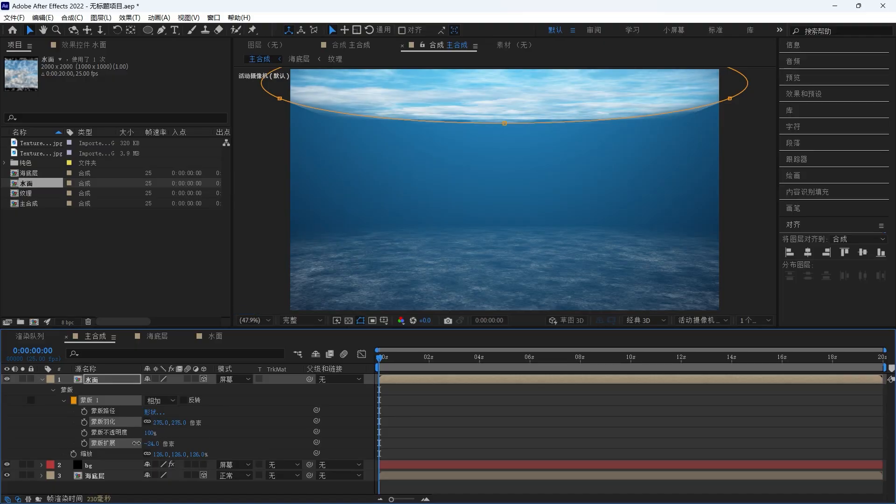
- Open the 水面 composition and lower the sky texture layer's opacity
{"action": "double_click", "coordinate": [132, 379]}
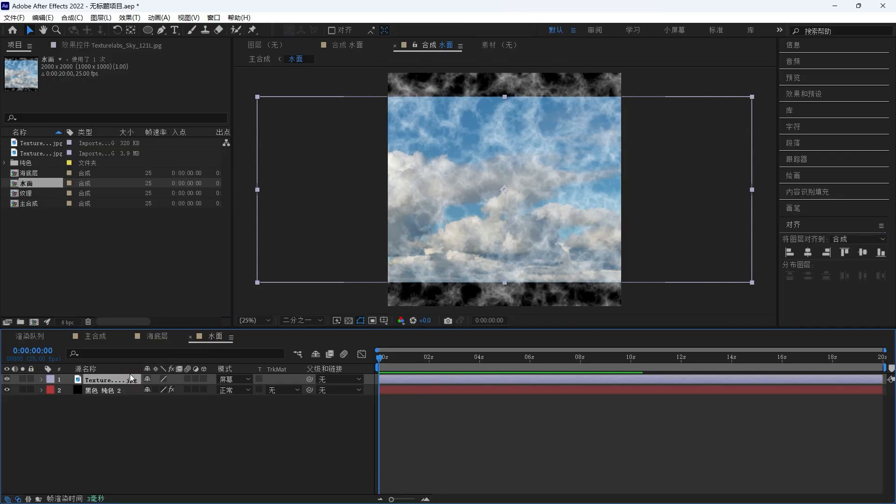
{"action": "key", "text": "t"}
{"action": "left_click_drag", "start_coordinate": [128, 397], "coordinate": [105, 396]}
- Apply the 曲线 effect to the 水面 layer and pull the curve down to darken it
{"action": "key", "text": "ctrl+space"}
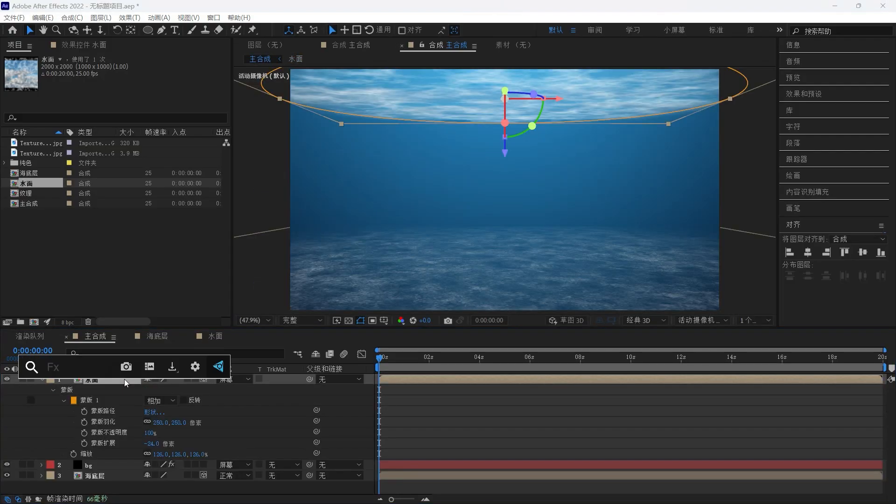
{"action": "type", "text": "曲线"}
{"action": "key", "text": "Return"}
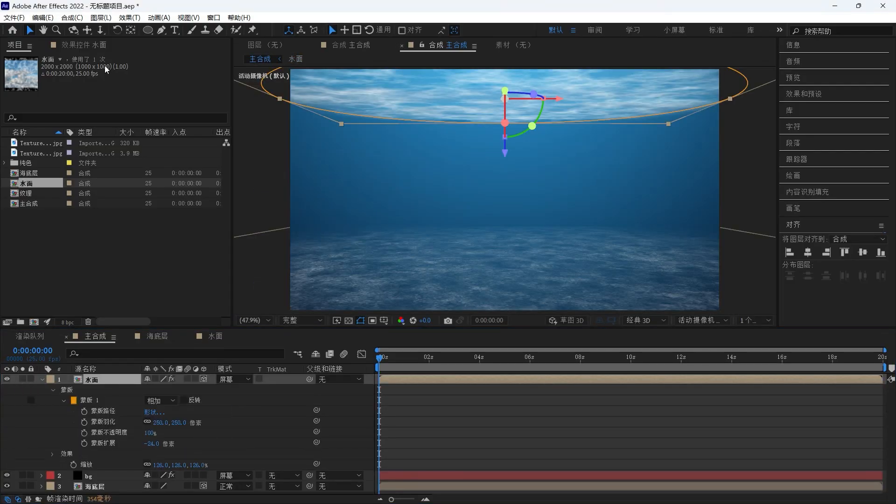
{"action": "left_click", "coordinate": [99, 45]}
{"action": "left_click_drag", "start_coordinate": [99, 176], "coordinate": [100, 199]}
- Lower the 水面 layer's opacity slightly
{"action": "left_click", "coordinate": [126, 379]}
{"action": "key", "text": "t"}
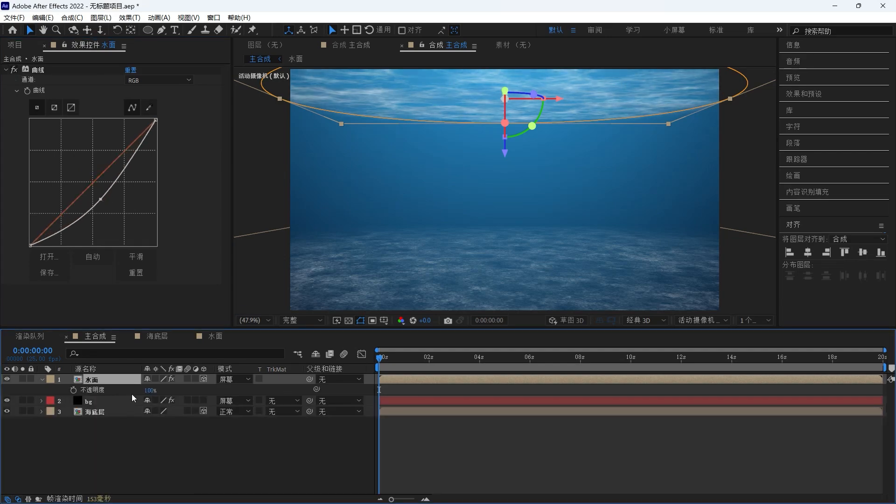
{"action": "left_click_drag", "start_coordinate": [149, 390], "coordinate": [146, 392]}
- Create a new solid layer named 光线 in the 主合成 composition
{"action": "right_click", "coordinate": [150, 433]}
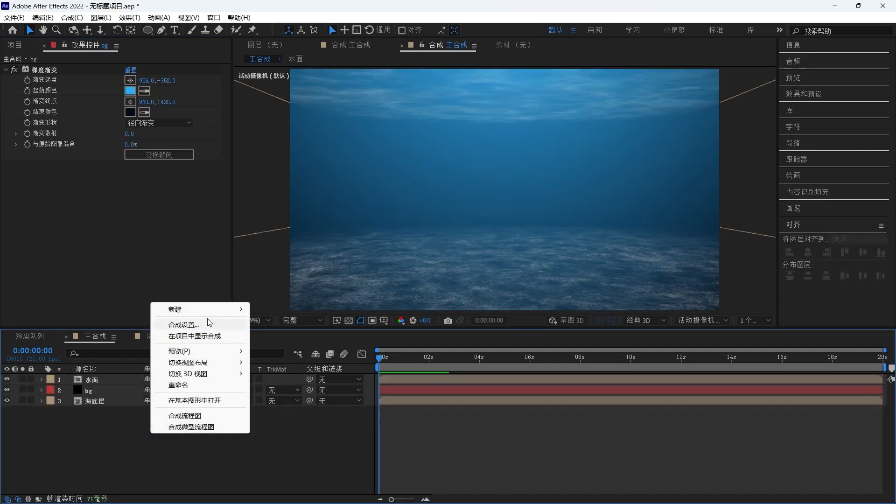
{"action": "mouse_move", "coordinate": [209, 313]}
{"action": "left_click", "coordinate": [301, 336]}
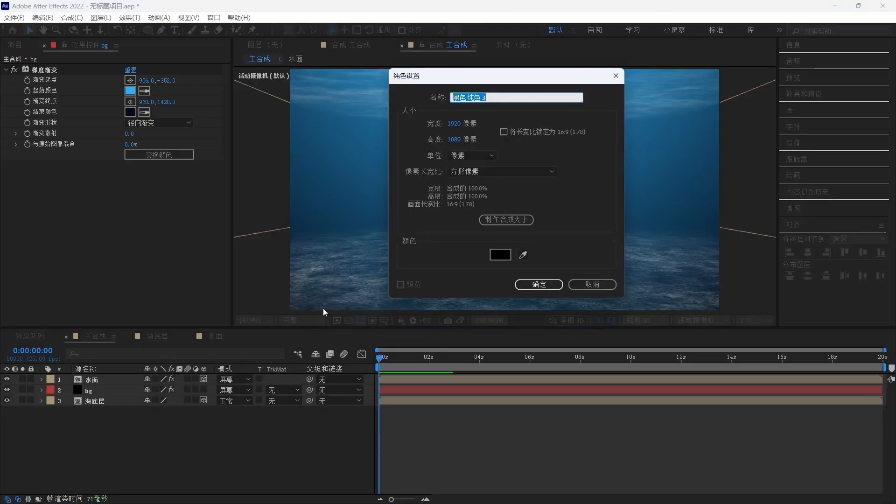
{"action": "type", "text": "光线"}
{"action": "key", "text": "Return"}
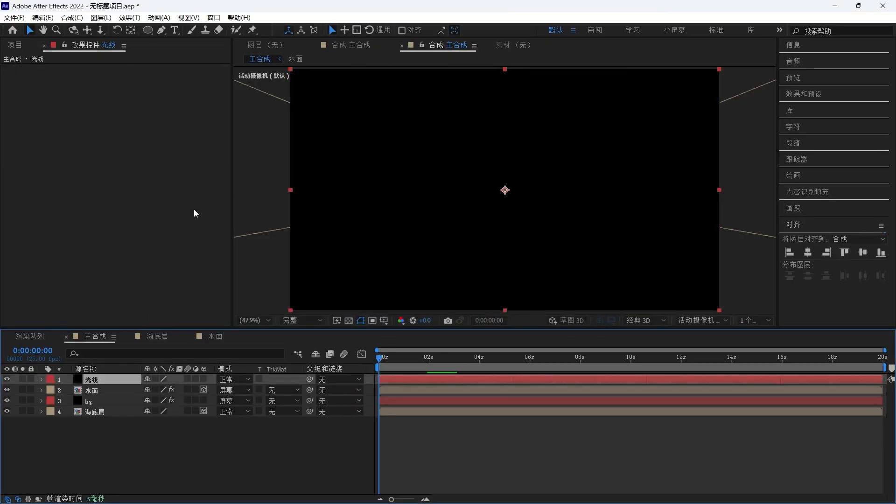
- Draw a closed pen mask on the 光线 solid covering the water-surface area at the top
{"action": "left_click", "coordinate": [6, 378]}
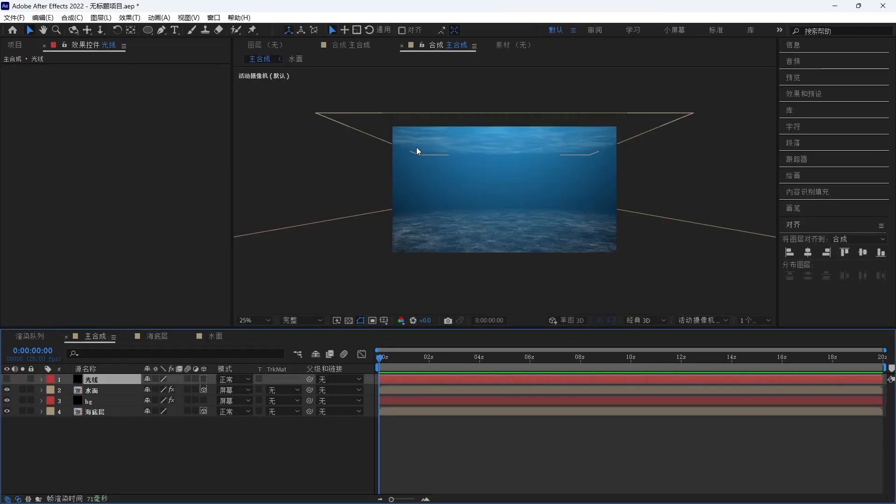
{"action": "left_click", "coordinate": [162, 29]}
{"action": "left_click", "coordinate": [376, 123]}
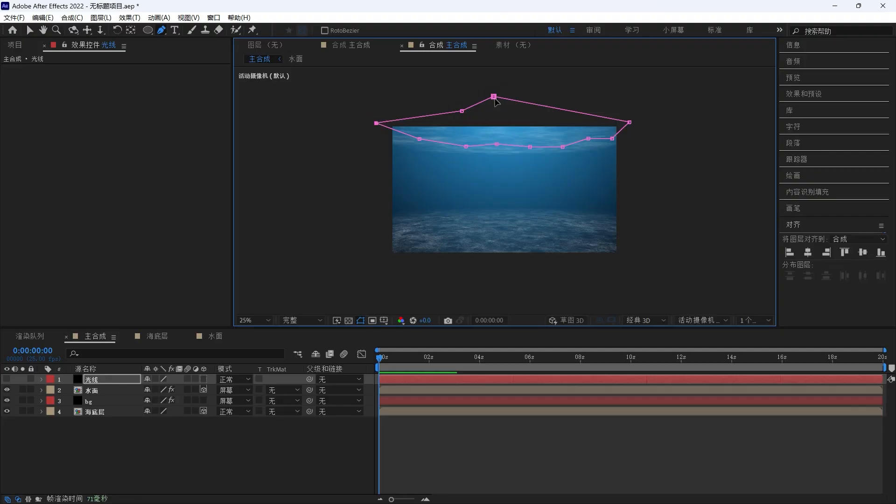
{"action": "left_click_drag", "start_coordinate": [495, 98], "coordinate": [495, 104]}
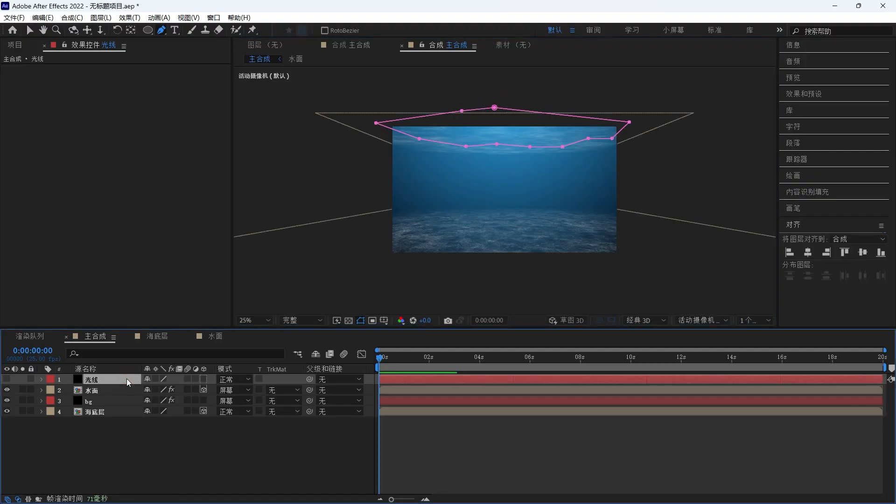
- Apply 分形杂色 to the 光线 layer and set its fractal type to 动态渐进
{"action": "key", "text": "ctrl+space"}
{"action": "type", "text": "分形"}
{"action": "key", "text": "Down"}
{"action": "key", "text": "Return"}
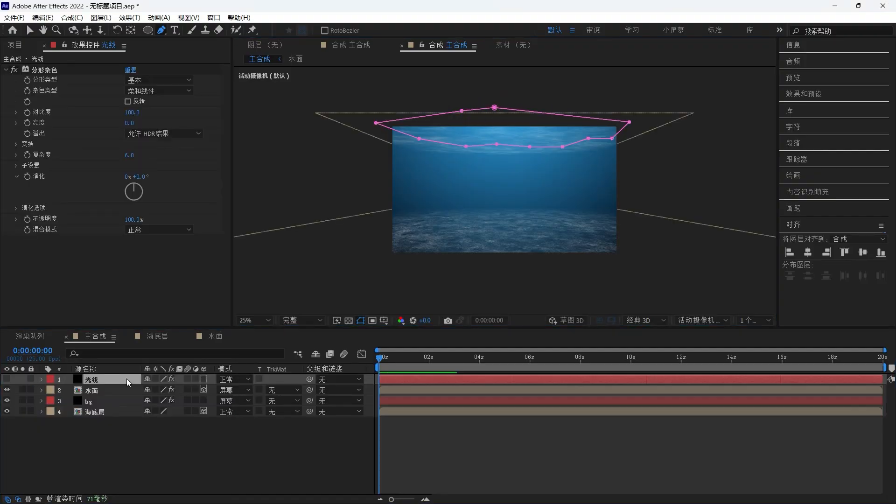
{"action": "left_click", "coordinate": [159, 80]}
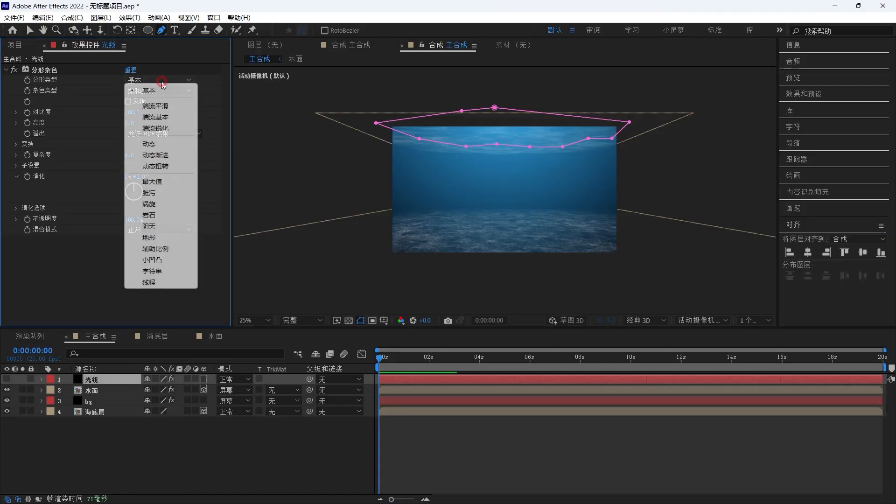
{"action": "left_click", "coordinate": [164, 154]}
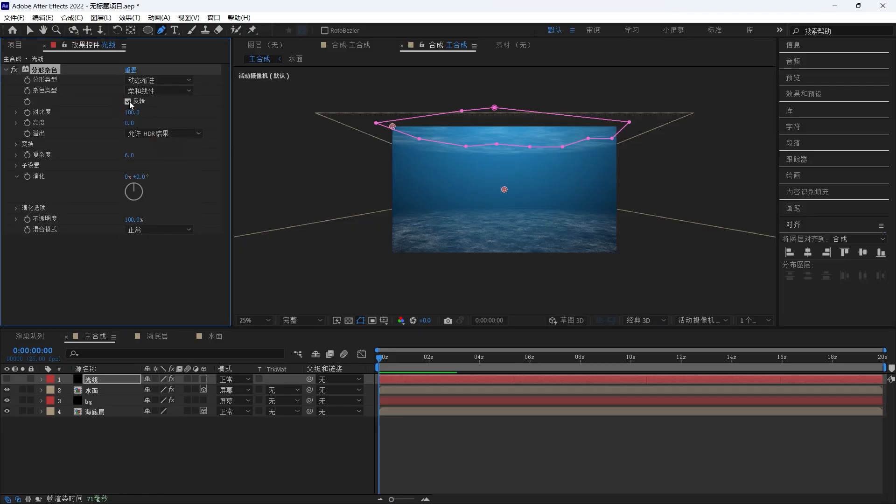
- Enable Invert on the 光线 fractal noise and add the expression time*50 to Evolution
{"action": "left_click", "coordinate": [133, 112]}
{"action": "left_click", "coordinate": [27, 177], "text": "alt"}
{"action": "type", "text": "time*50"}
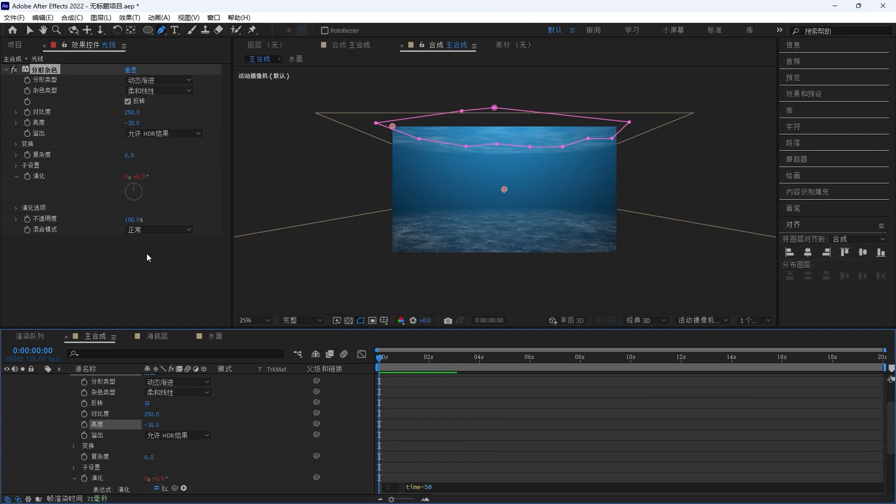
{"action": "left_click", "coordinate": [253, 408]}
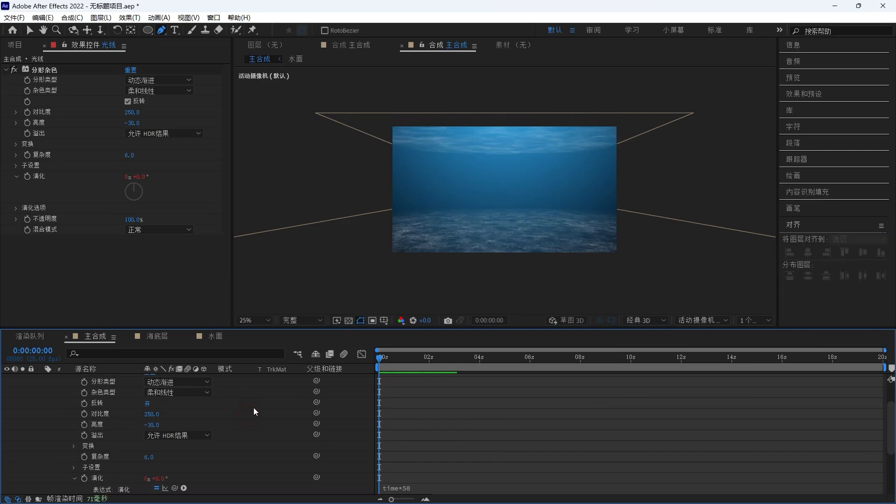
- Set the 光线 layer's blend mode to 屏幕 and open the effect search
{"action": "key", "text": "u"}
{"action": "left_click", "coordinate": [237, 379]}
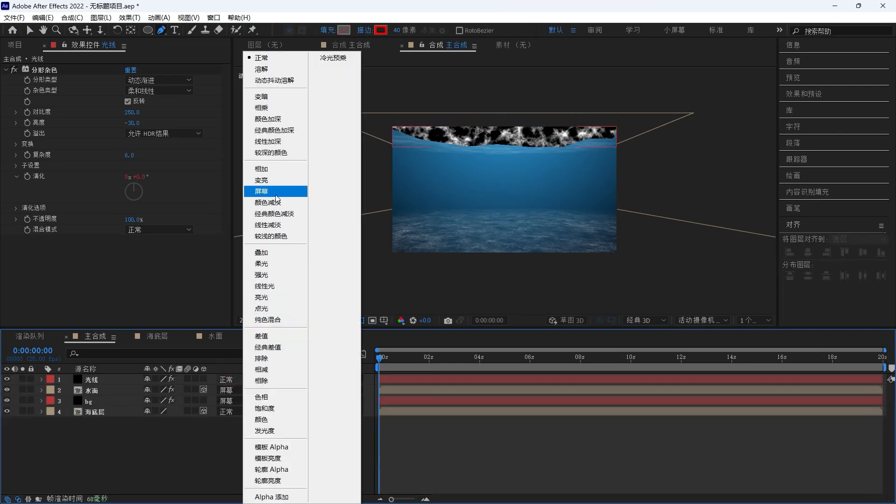
{"action": "left_click", "coordinate": [262, 191]}
{"action": "key", "text": "ctrl+space"}
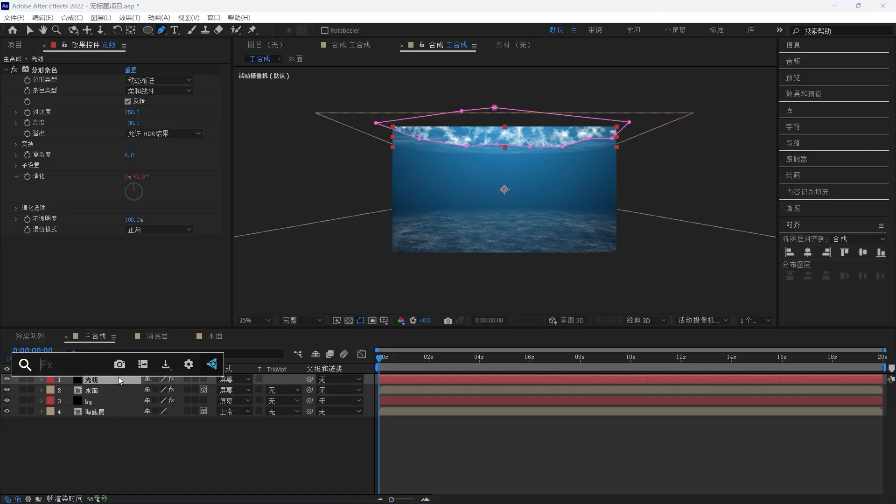
- Apply the CC Light Burst 2.5 effect to the 光线 layer
{"action": "type", "text": "cc ligh"}
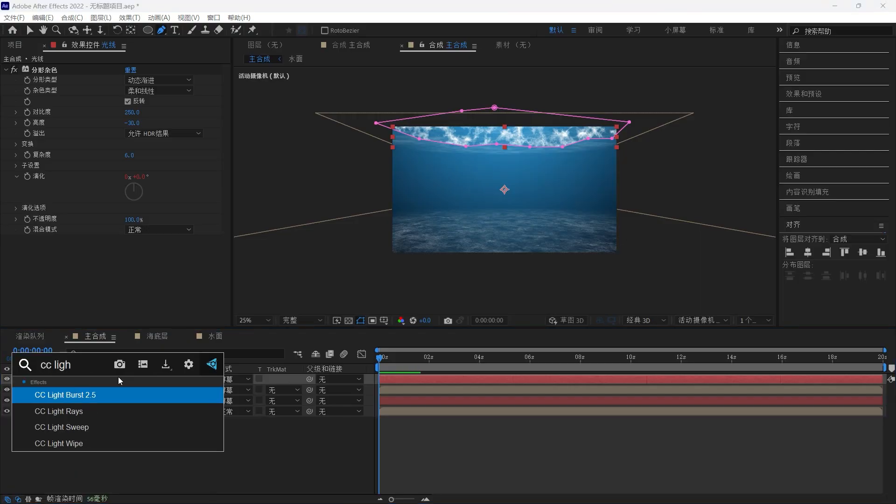
{"action": "key", "text": "Return"}
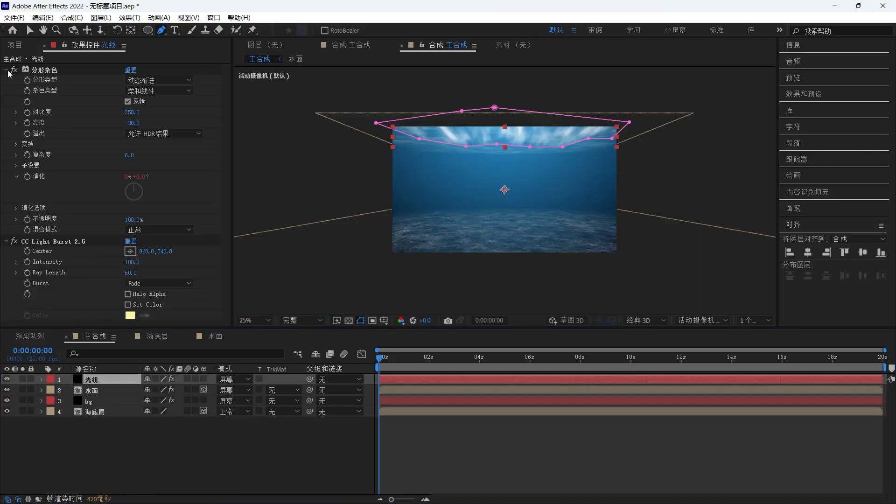
- Move the light burst center above the top of the frame and set Ray Length to 150
{"action": "left_click", "coordinate": [7, 70]}
{"action": "left_click", "coordinate": [131, 91]}
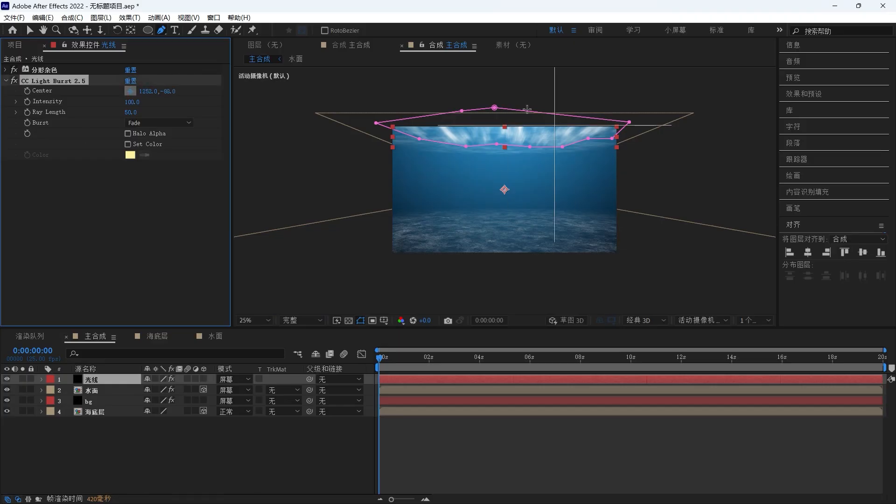
{"action": "left_click", "coordinate": [503, 83]}
{"action": "key", "text": "v"}
{"action": "scroll", "coordinate": [509, 124], "scroll_direction": "down", "scroll_amount": 1}
{"action": "left_click_drag", "start_coordinate": [504, 136], "coordinate": [504, 113]}
{"action": "scroll", "coordinate": [505, 113], "scroll_direction": "up", "scroll_amount": 1}
{"action": "left_click_drag", "start_coordinate": [133, 112], "coordinate": [183, 113]}
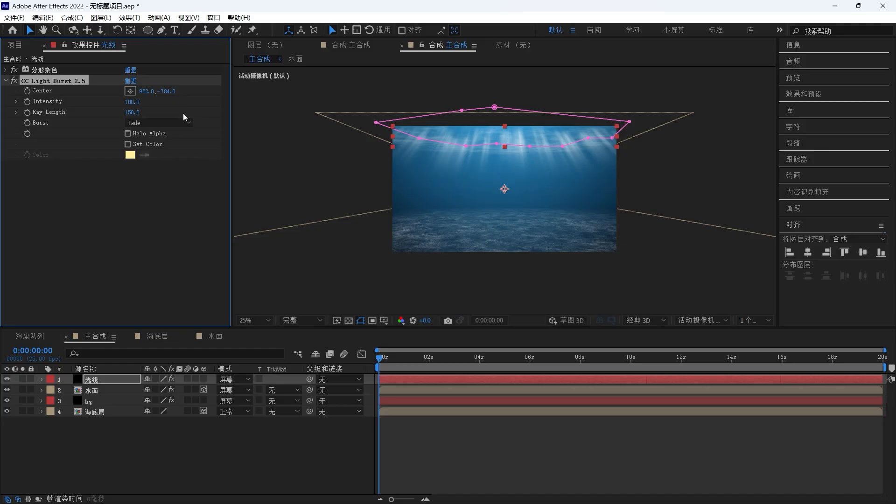
- Set the burst type to Straight and Ray Length to about 106
{"action": "left_click", "coordinate": [155, 125]}
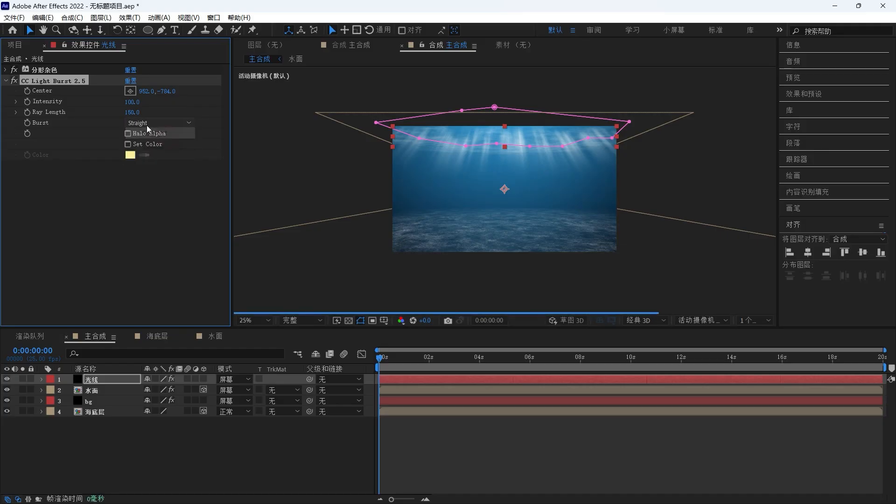
{"action": "left_click", "coordinate": [154, 133]}
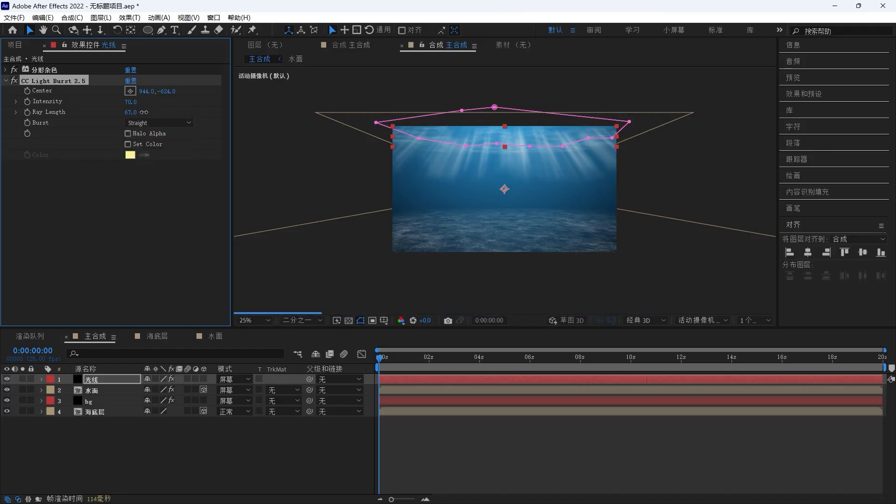
{"action": "left_click_drag", "start_coordinate": [143, 112], "coordinate": [162, 111]}
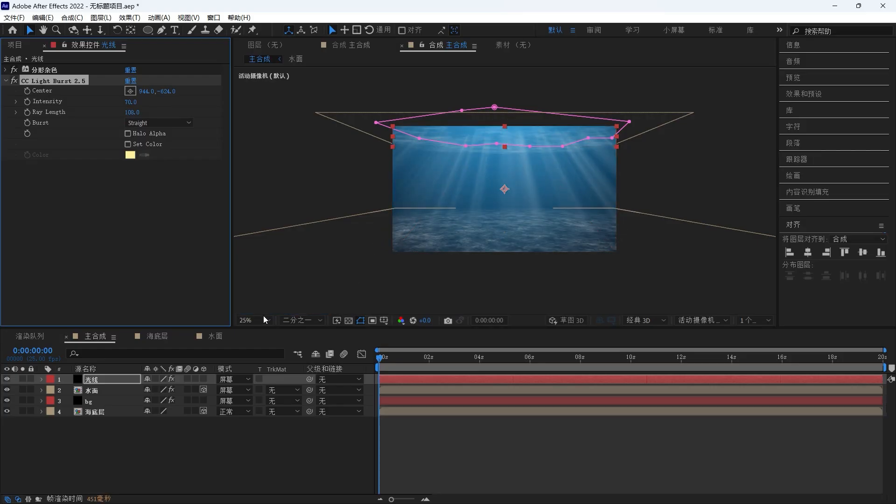
- Set the 光线 layer's opacity to 35% and preview the result
{"action": "left_click", "coordinate": [263, 316]}
{"action": "left_click", "coordinate": [318, 140]}
{"action": "left_click", "coordinate": [113, 378]}
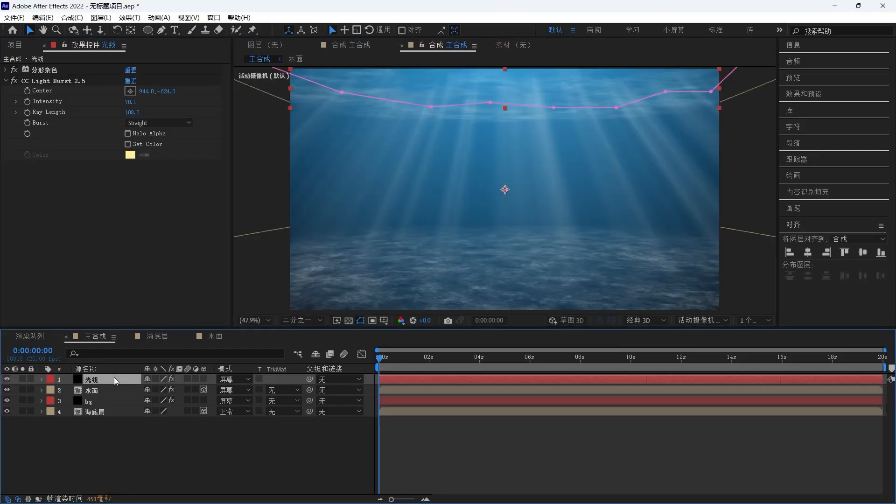
{"action": "key", "text": "t"}
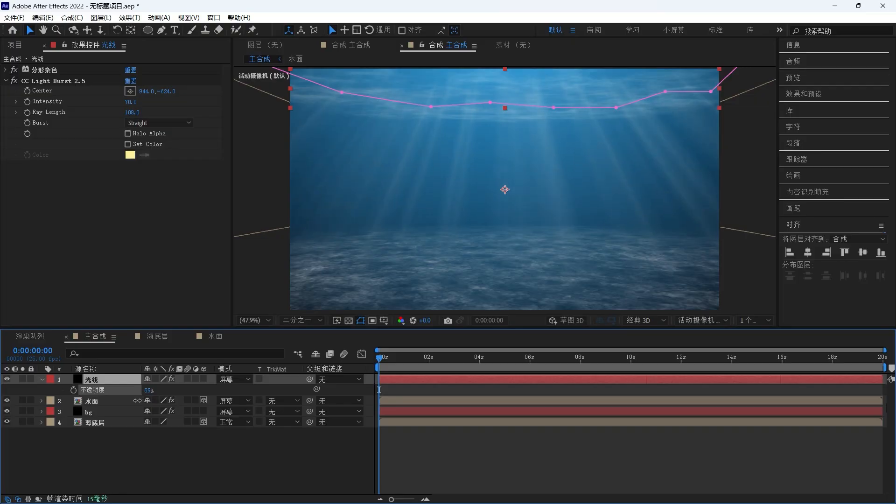
{"action": "left_click_drag", "start_coordinate": [132, 407], "coordinate": [129, 407]}
{"action": "left_click", "coordinate": [271, 447]}
{"action": "key", "text": "space"}
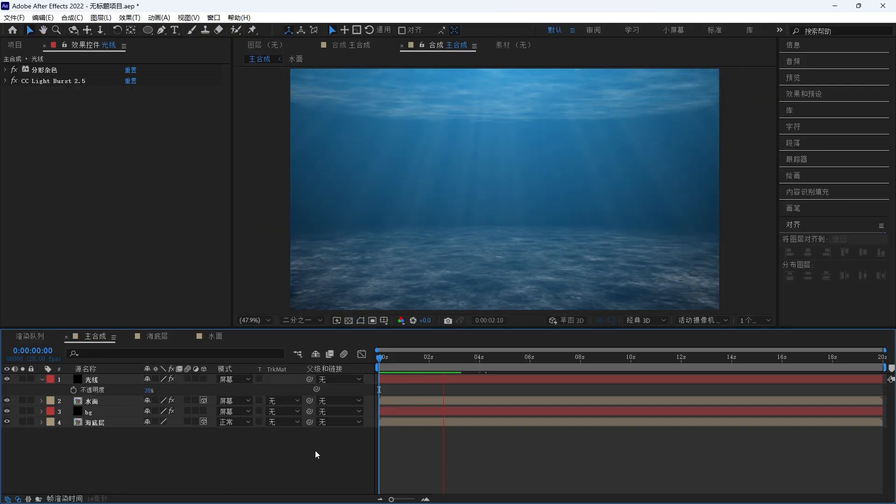
- Create a new adjustment layer named 暗角 at the top of 主合成
{"action": "right_click", "coordinate": [367, 245]}
{"action": "mouse_move", "coordinate": [397, 252]}
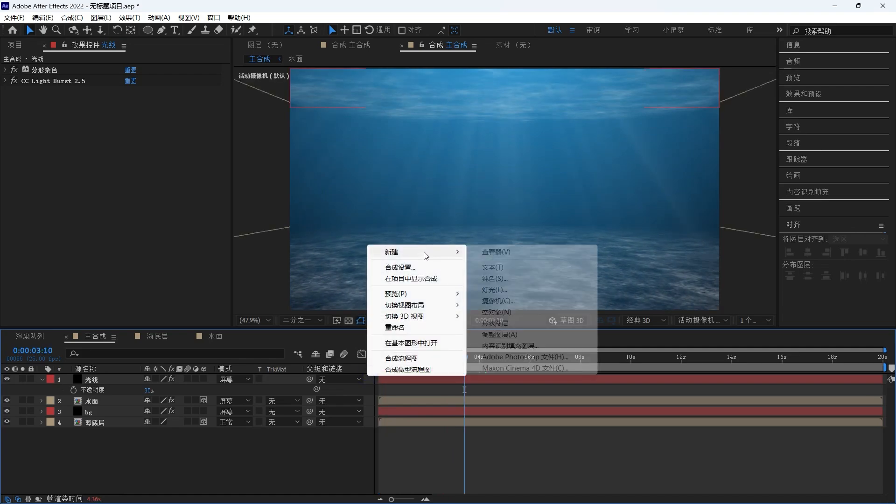
{"action": "left_click", "coordinate": [499, 334]}
{"action": "key", "text": "Return"}
{"action": "type", "text": "暗角"}
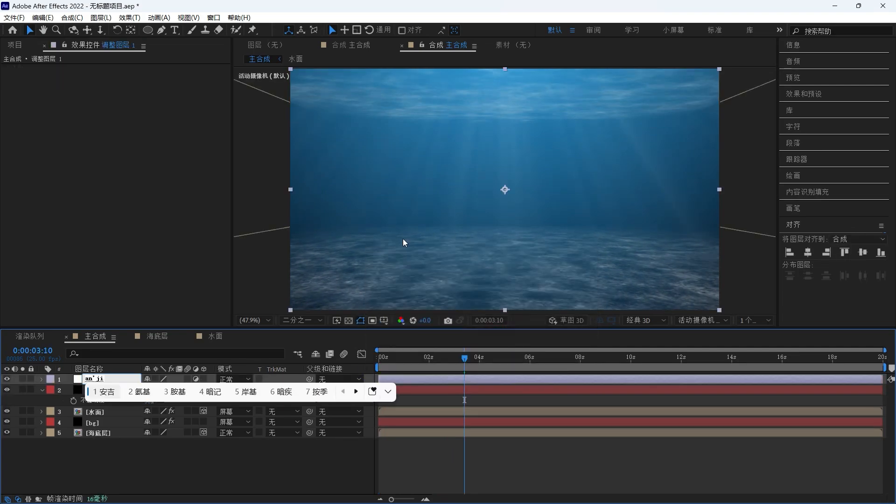
{"action": "left_click", "coordinate": [273, 449]}
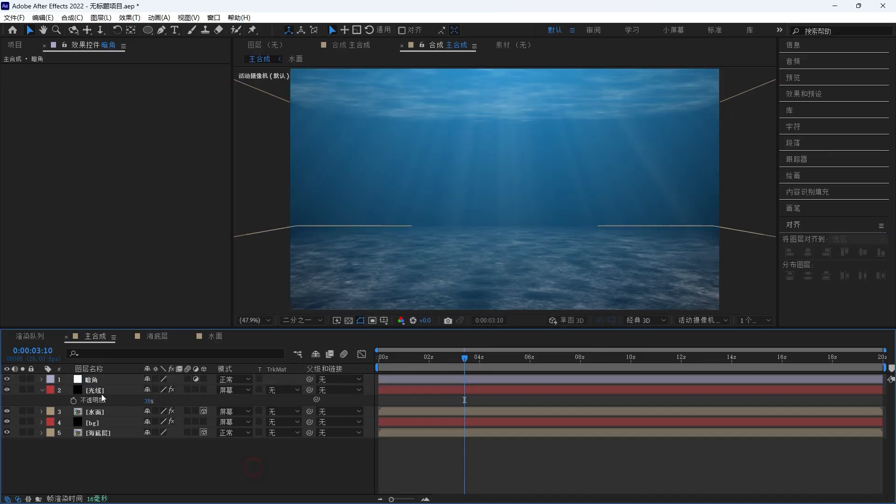
- Apply Curves to the 暗角 layer and pull the RGB curve down to darken the image
{"action": "left_click", "coordinate": [95, 378]}
{"action": "key", "text": "ctrl+space"}
{"action": "type", "text": "曲线"}
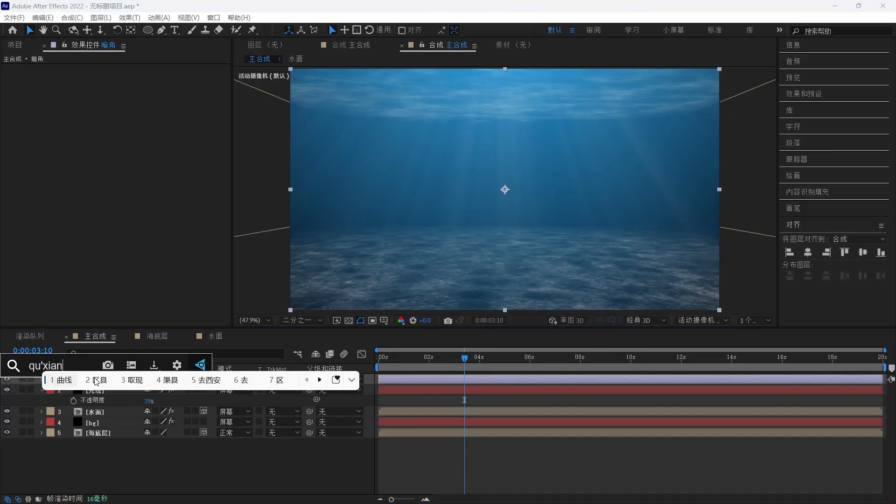
{"action": "key", "text": "Return"}
{"action": "left_click_drag", "start_coordinate": [94, 182], "coordinate": [100, 190]}
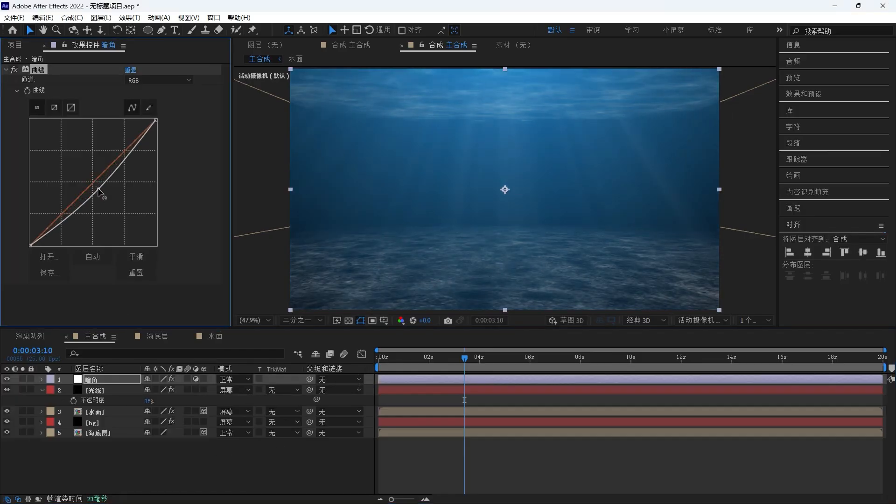
- Add a full-frame elliptical mask to 暗角, set it to 相减 mode, and feather it 170 pixels
{"action": "double_click", "coordinate": [148, 30]}
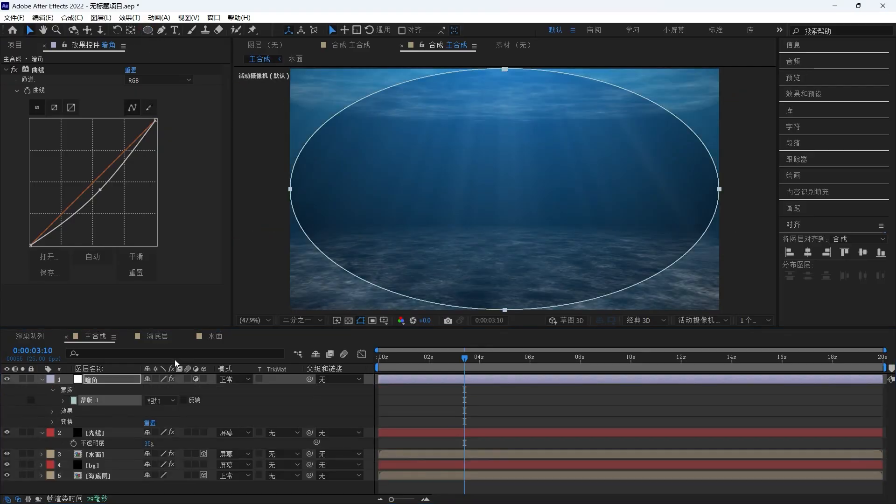
{"action": "left_click", "coordinate": [169, 399]}
{"action": "left_click", "coordinate": [170, 433]}
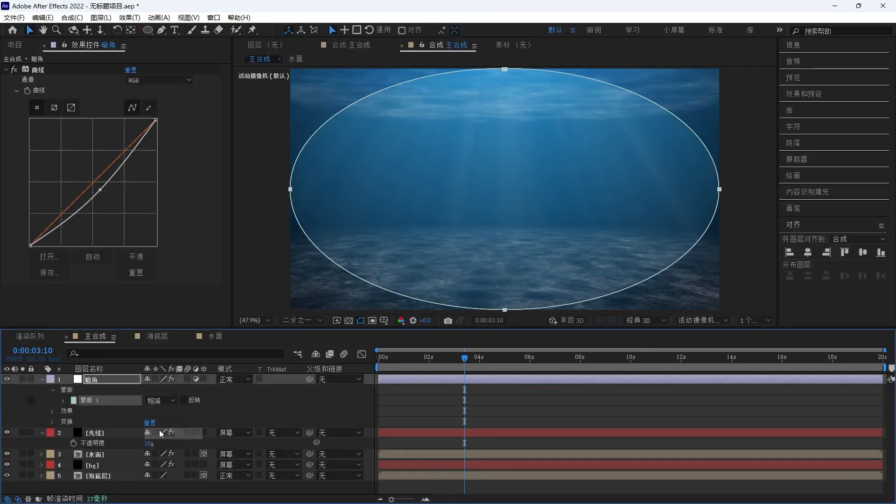
{"action": "left_click", "coordinate": [63, 401]}
{"action": "left_click_drag", "start_coordinate": [158, 422], "coordinate": [222, 427]}
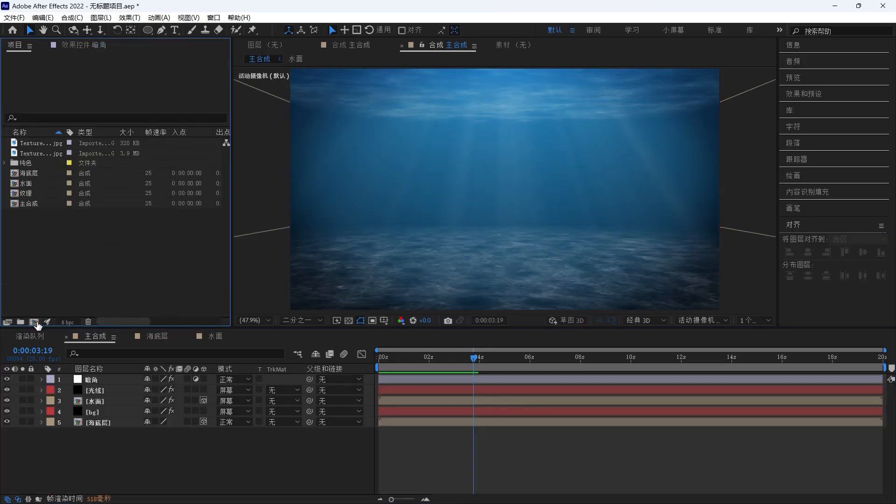
- Create a new composition named particular at 1920 × 1080
{"action": "left_click", "coordinate": [33, 321]}
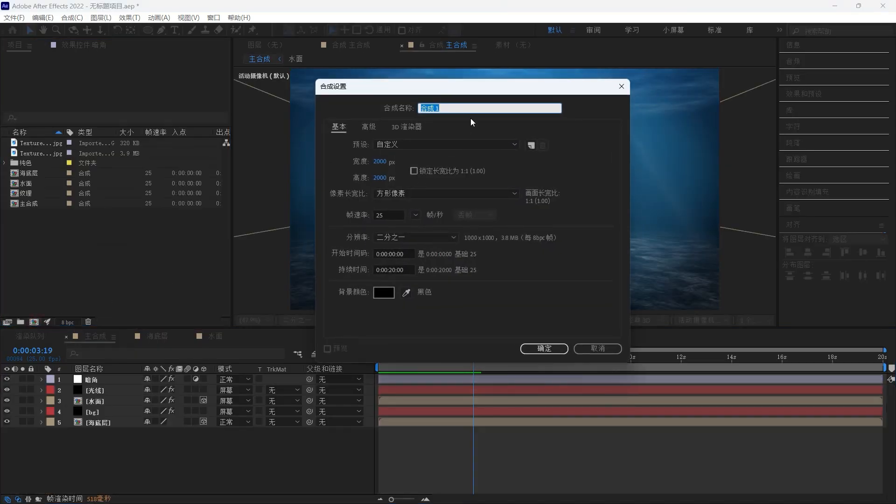
{"action": "type", "text": "particula"}
{"action": "left_click", "coordinate": [379, 161]}
{"action": "type", "text": "1920"}
{"action": "key", "text": "Tab"}
{"action": "type", "text": "1080"}
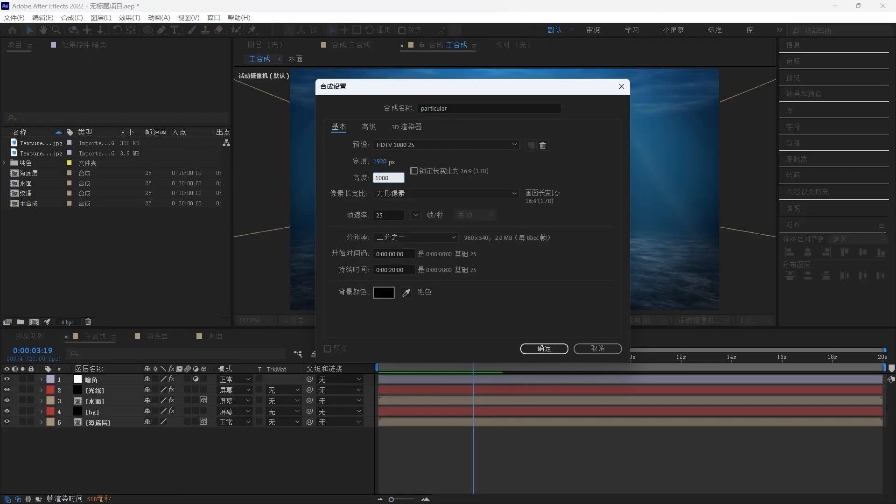
{"action": "left_click", "coordinate": [543, 348]}
- Add a black solid to the particular comp and apply the Particular effect to it
{"action": "right_click", "coordinate": [159, 422]}
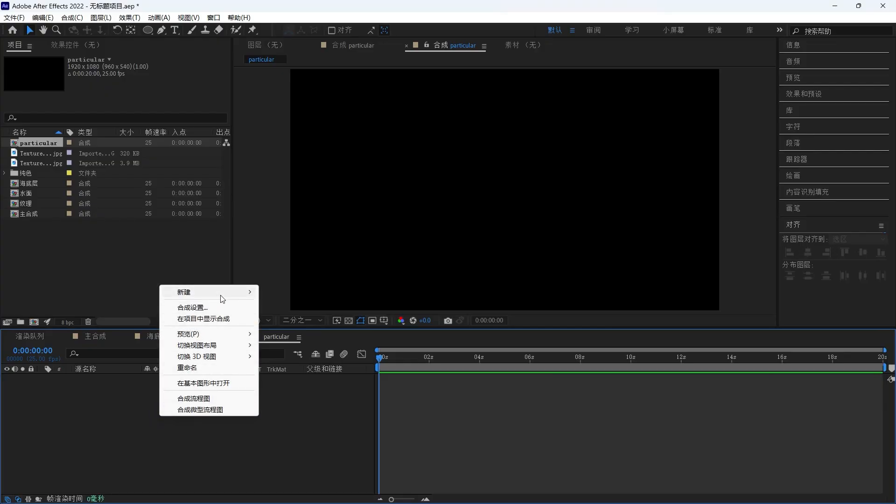
{"action": "mouse_move", "coordinate": [222, 294]}
{"action": "left_click", "coordinate": [287, 319]}
{"action": "left_click", "coordinate": [536, 286]}
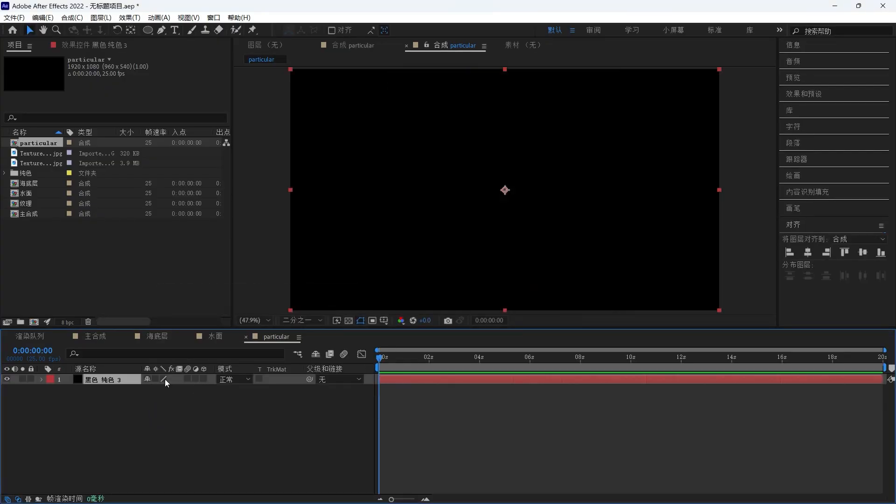
{"action": "key", "text": "ctrl+space"}
{"action": "type", "text": "part"}
{"action": "key", "text": "Return"}
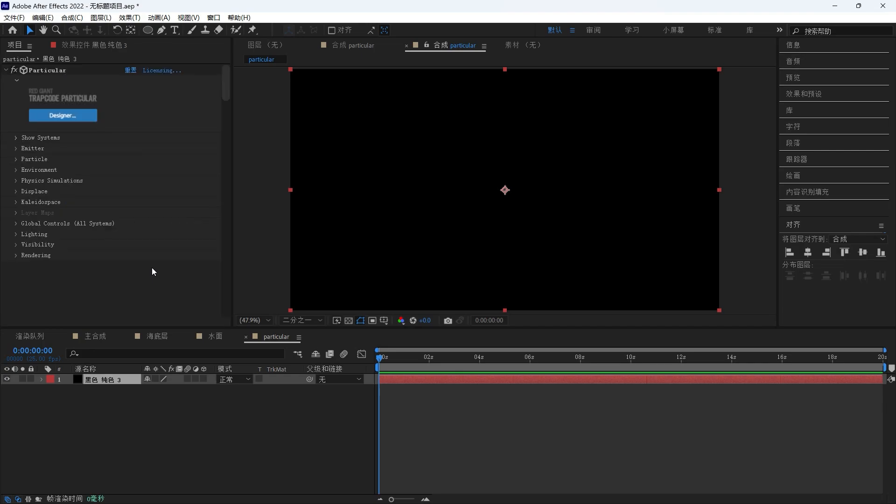
- Apply the Horizontal Dust preset from Dust and Debris in the Particular Designer
{"action": "left_click", "coordinate": [87, 116]}
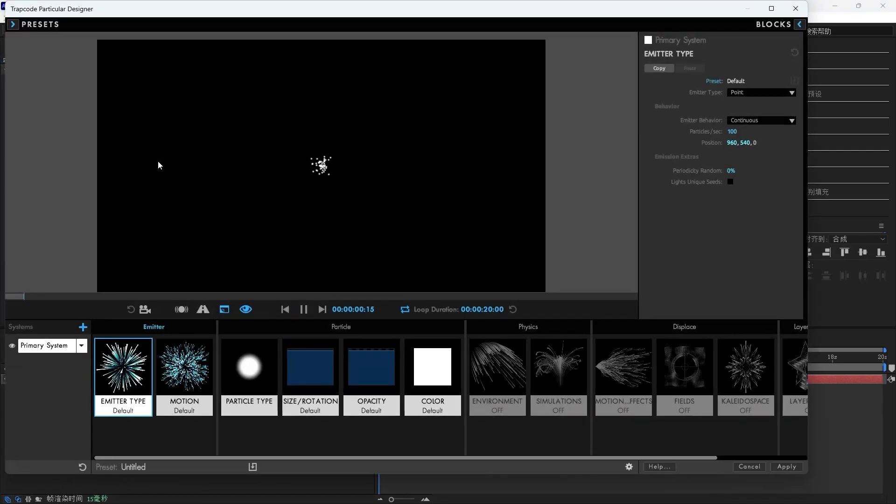
{"action": "left_click", "coordinate": [13, 24]}
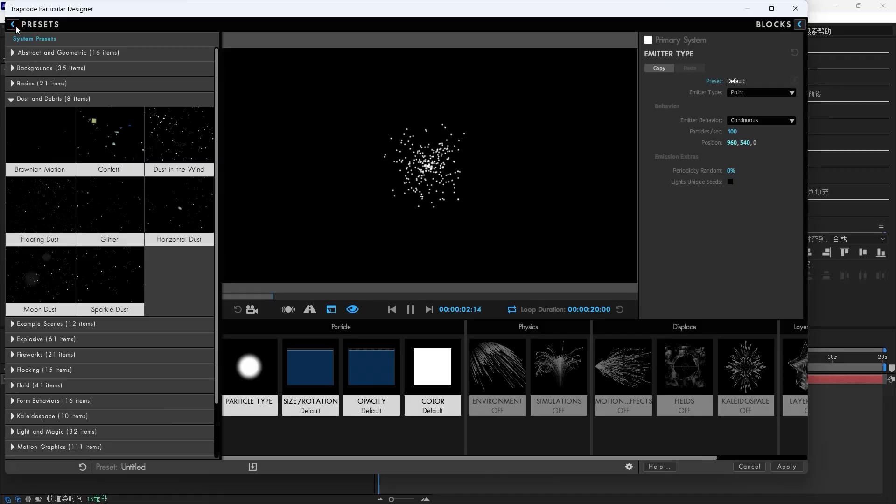
{"action": "left_click", "coordinate": [192, 212]}
{"action": "left_click", "coordinate": [783, 468]}
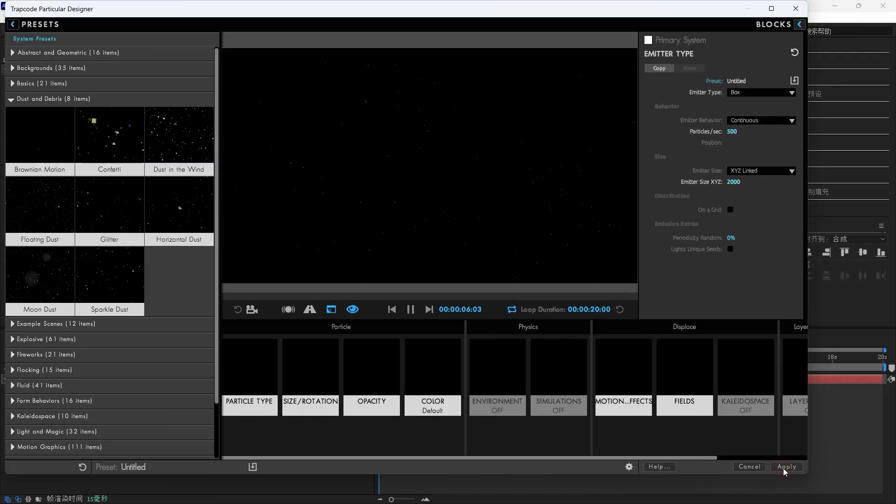
- Add a 50 mm camera to the particular composition
{"action": "left_click_drag", "start_coordinate": [381, 358], "coordinate": [380, 385]}
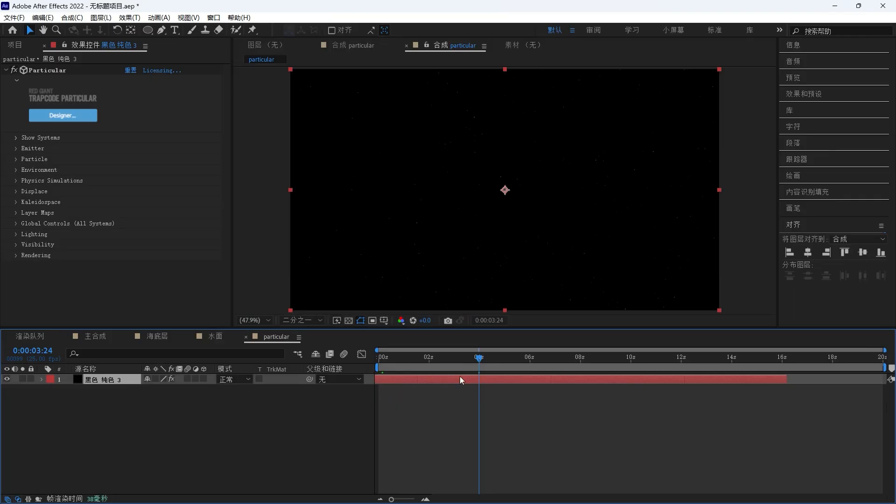
{"action": "right_click", "coordinate": [200, 429]}
{"action": "mouse_move", "coordinate": [243, 300]}
{"action": "left_click", "coordinate": [336, 352]}
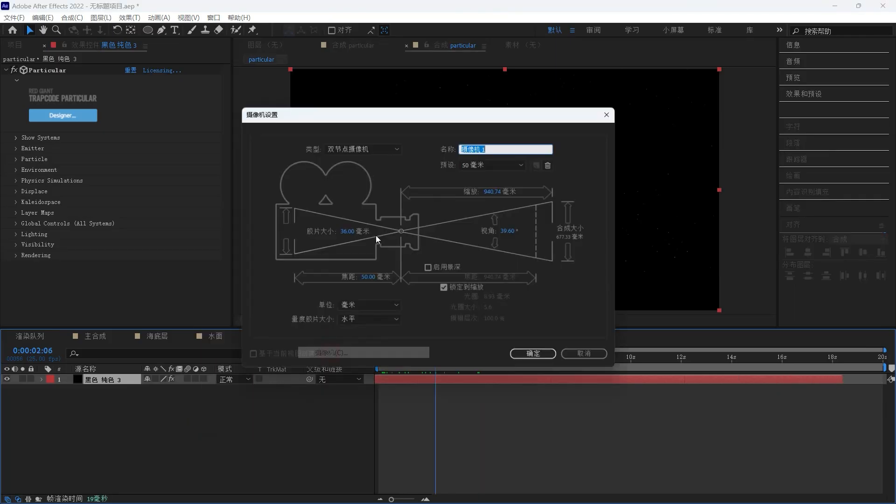
{"action": "left_click", "coordinate": [528, 352]}
- Orbit the camera slightly and preview the dust particles
{"action": "left_click", "coordinate": [78, 32]}
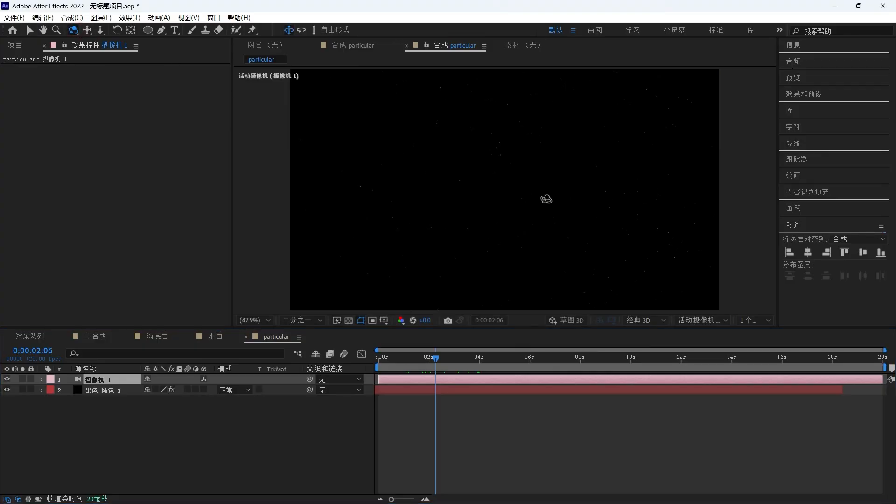
{"action": "left_click_drag", "start_coordinate": [546, 199], "coordinate": [527, 202]}
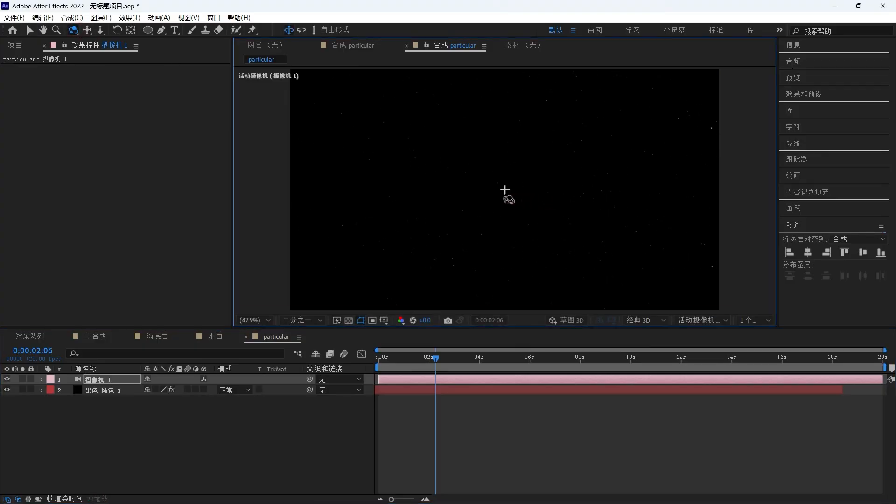
{"action": "key", "text": "space"}
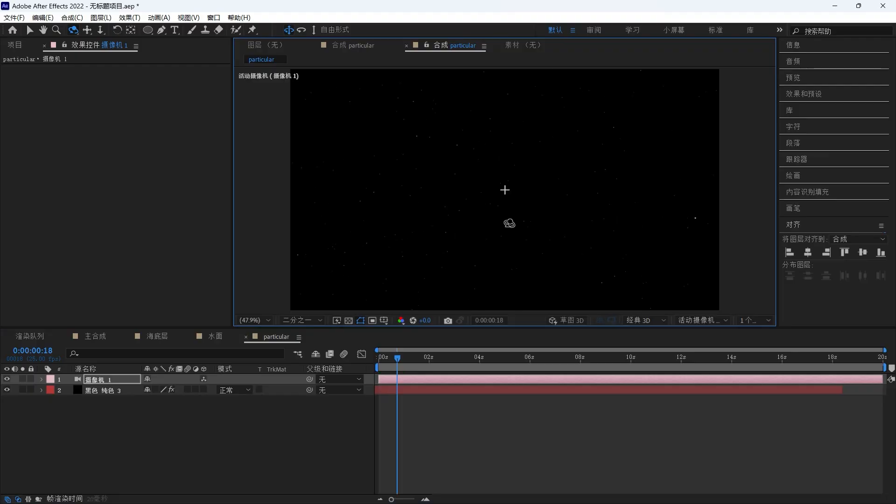
{"action": "key", "text": "space"}
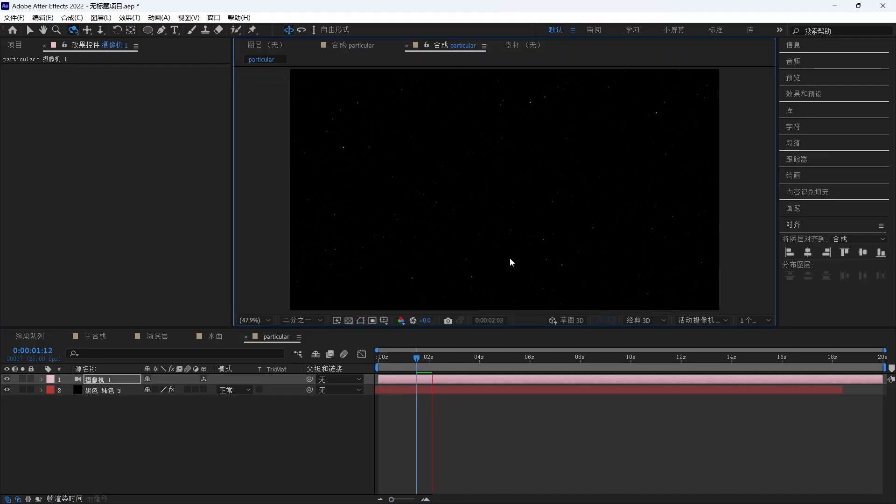
- Open 主合成 and place the particular composition into it below the 光线 layer
{"action": "left_click", "coordinate": [15, 44]}
{"action": "double_click", "coordinate": [29, 213]}
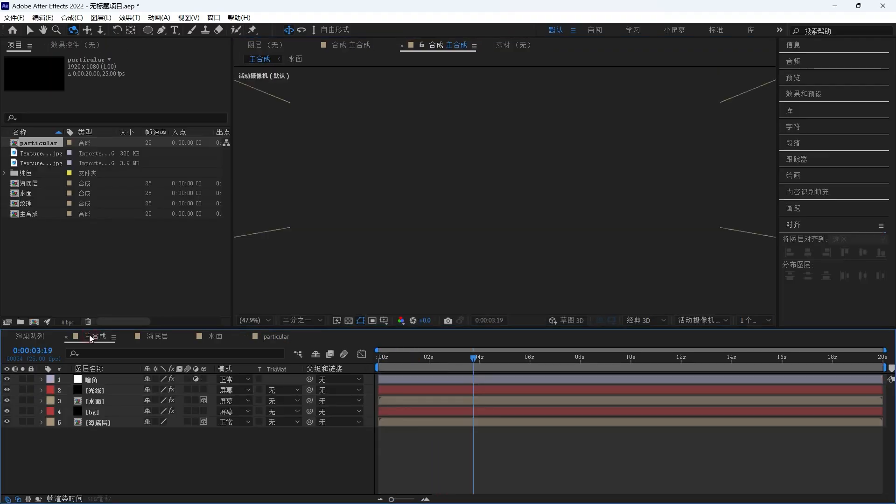
{"action": "left_click_drag", "start_coordinate": [47, 144], "coordinate": [98, 397]}
- Create a new adjustment layer named 杂色 at the top of 主合成
{"action": "right_click", "coordinate": [368, 379]}
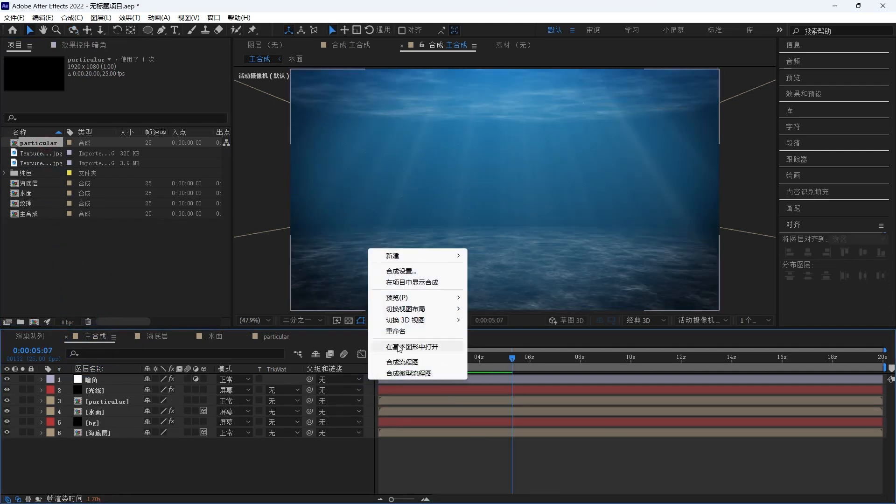
{"action": "mouse_move", "coordinate": [431, 262]}
{"action": "left_click", "coordinate": [487, 337]}
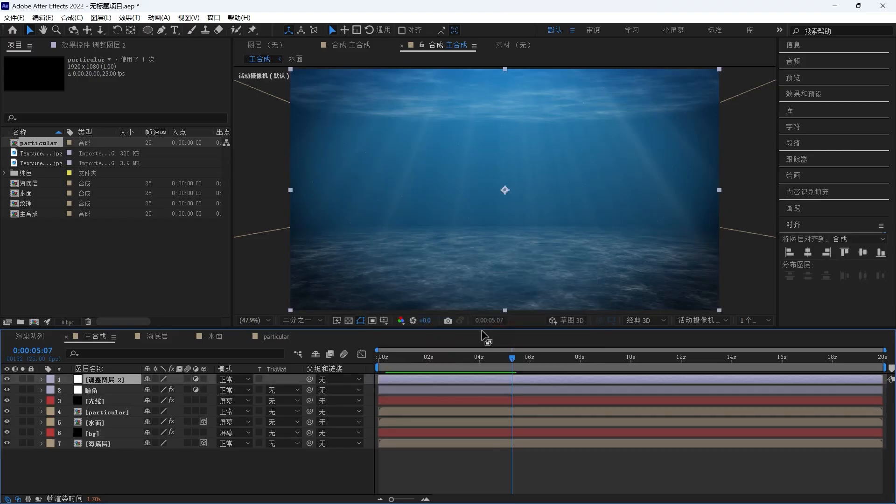
{"action": "key", "text": "Return"}
{"action": "type", "text": "zase"}
{"action": "key", "text": "space"}
{"action": "key", "text": "Return"}
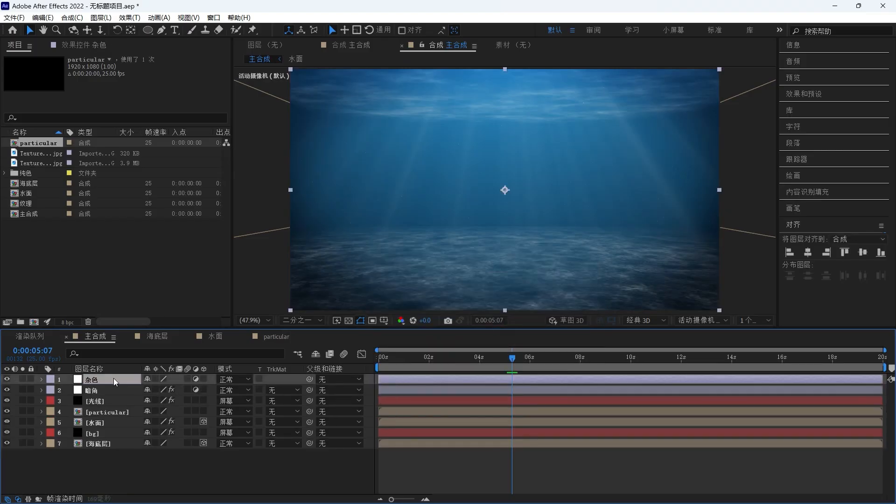
- Apply the 杂色 (Noise) effect to the 杂色 adjustment layer and set its noise amount to 3%
{"action": "key", "text": "ctrl+space"}
{"action": "type", "text": "zase"}
{"action": "key", "text": "space"}
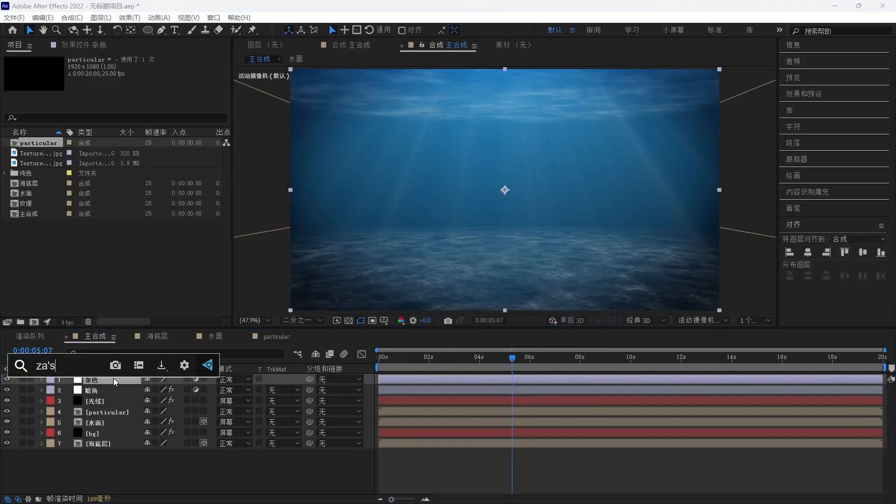
{"action": "key", "text": "Return"}
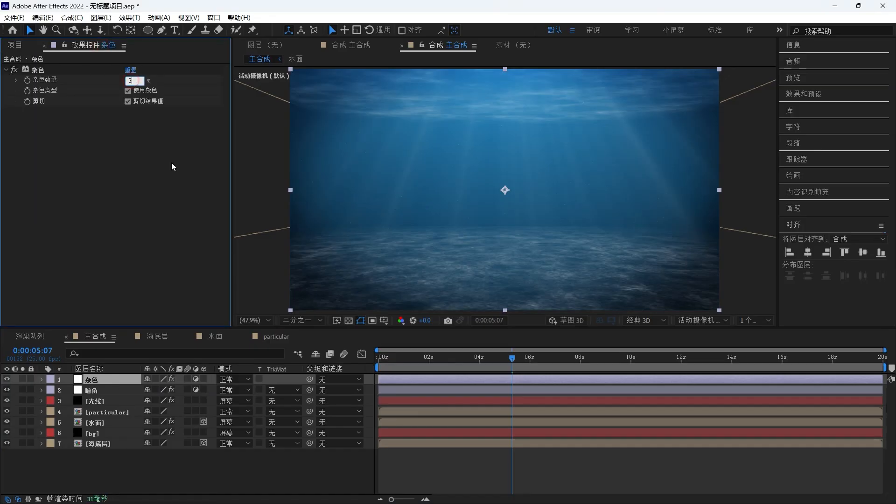
{"action": "type", "text": "3"}
{"action": "key", "text": "Return"}
- Scale the 2.mov shark layer to 200% and move it lower in the frame
{"action": "left_click", "coordinate": [439, 373]}
{"action": "key", "text": "space"}
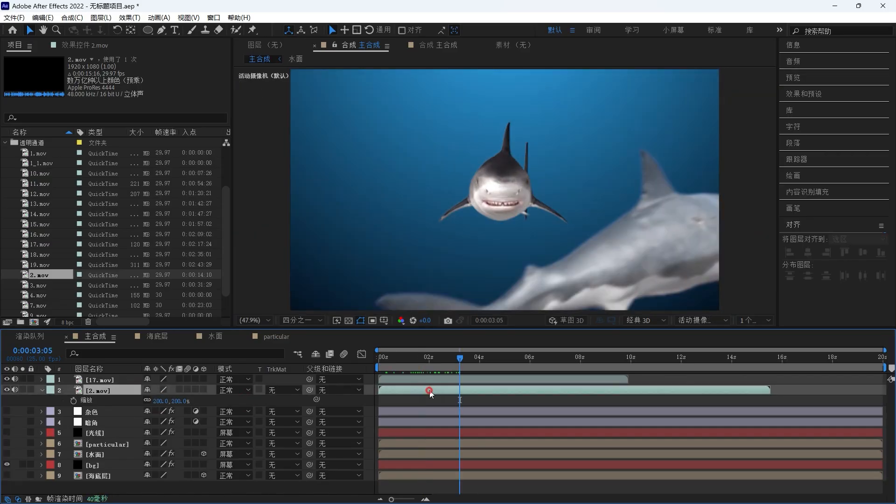
{"action": "left_click_drag", "start_coordinate": [426, 392], "coordinate": [460, 390]}
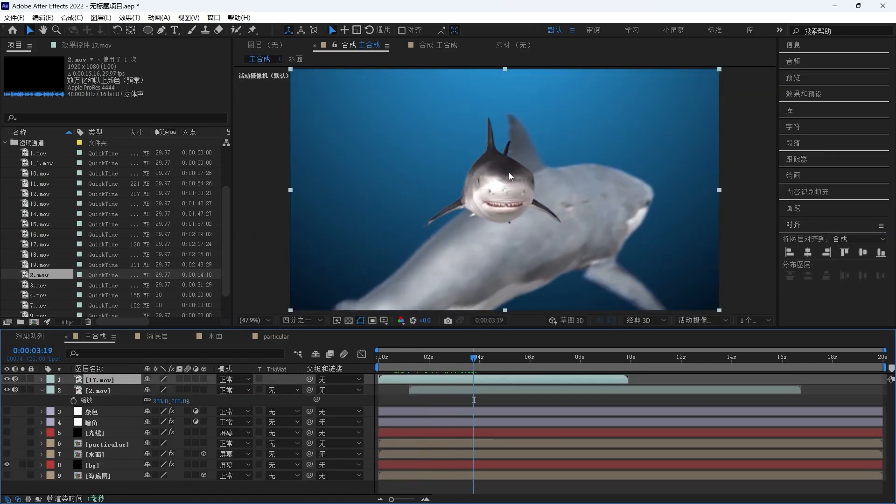
{"action": "left_click_drag", "start_coordinate": [509, 172], "coordinate": [505, 234]}
- Shift the 17.mov layer to start around 4 s and keyframe its opacity fading from 100% to 55%
{"action": "left_click_drag", "start_coordinate": [457, 379], "coordinate": [547, 378]}
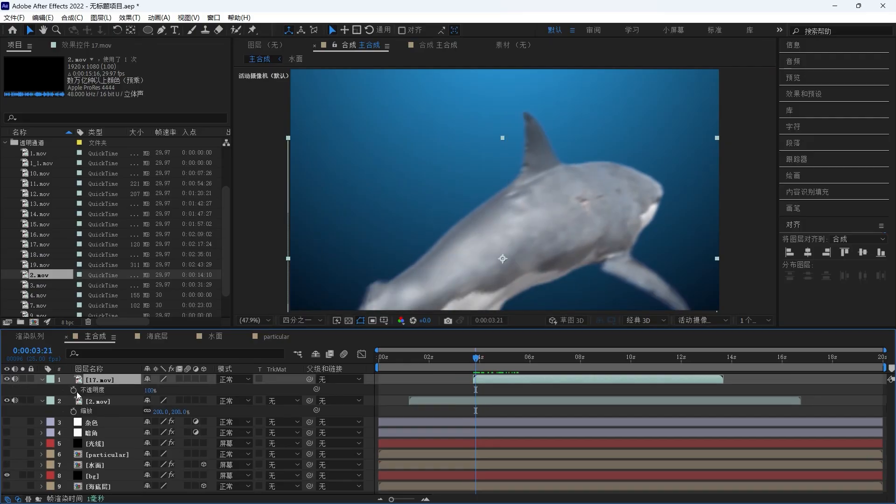
{"action": "left_click", "coordinate": [74, 389]}
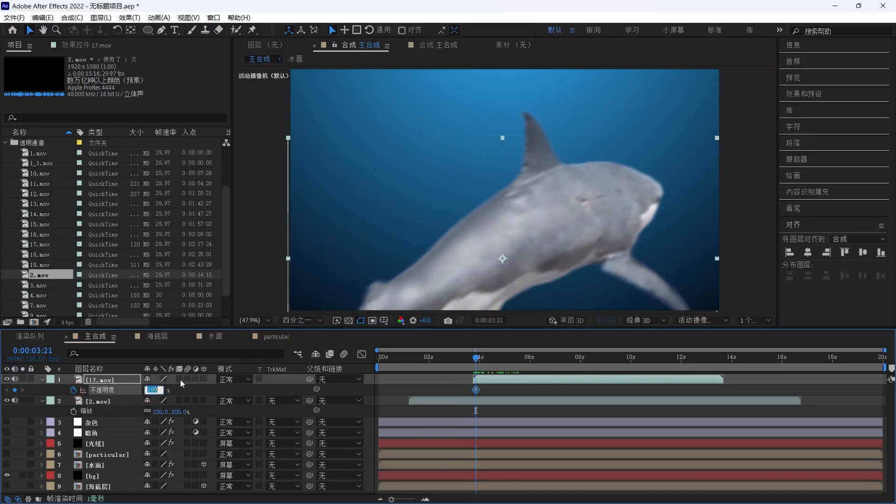
{"action": "left_click_drag", "start_coordinate": [480, 363], "coordinate": [488, 359]}
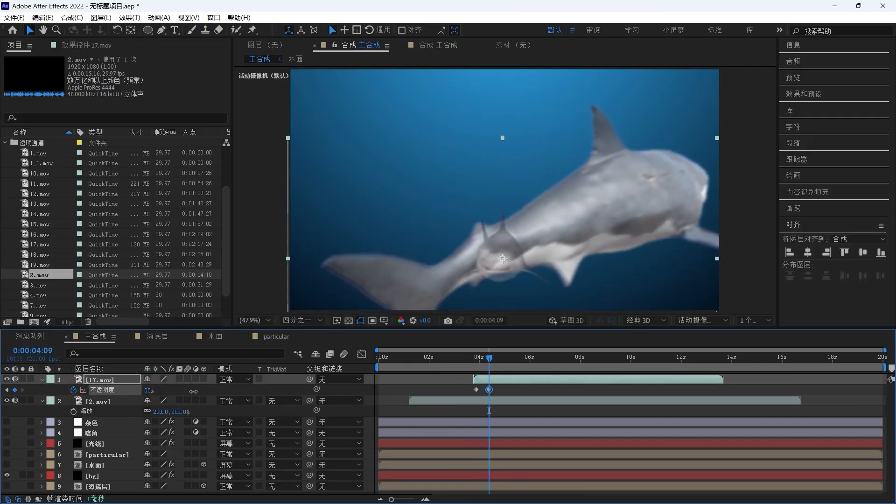
- Add the 1.mov shark clip to the top of the timeline and scrub through it
{"action": "left_click_drag", "start_coordinate": [147, 390], "coordinate": [238, 393]}
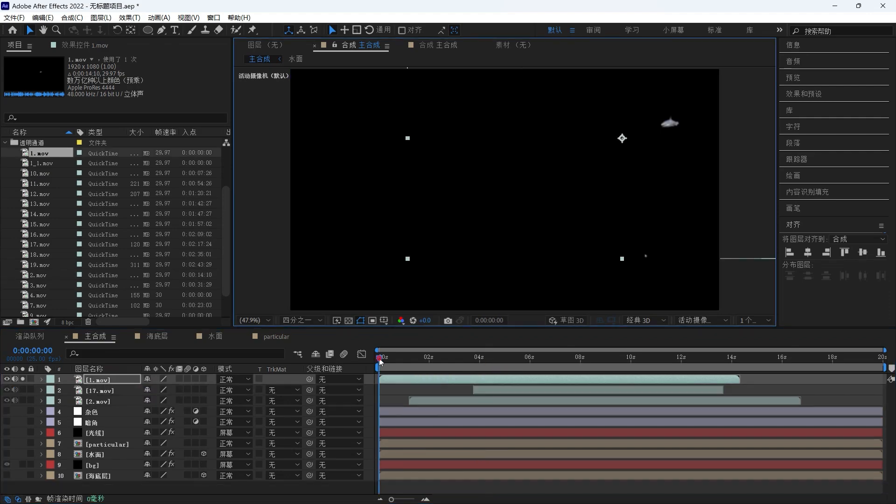
{"action": "left_click_drag", "start_coordinate": [379, 361], "coordinate": [431, 351]}
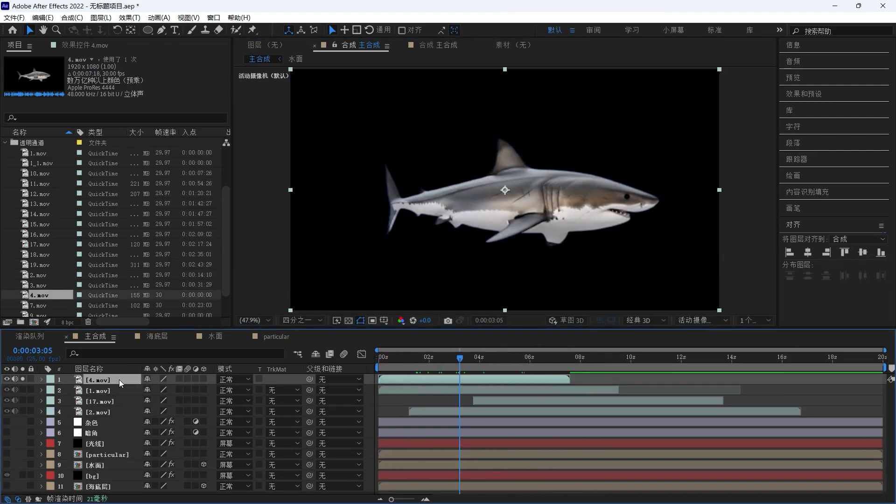
- Scale down the 4.mov shark and keyframe its position swimming from off-screen left across to the upper right
{"action": "key", "text": "s"}
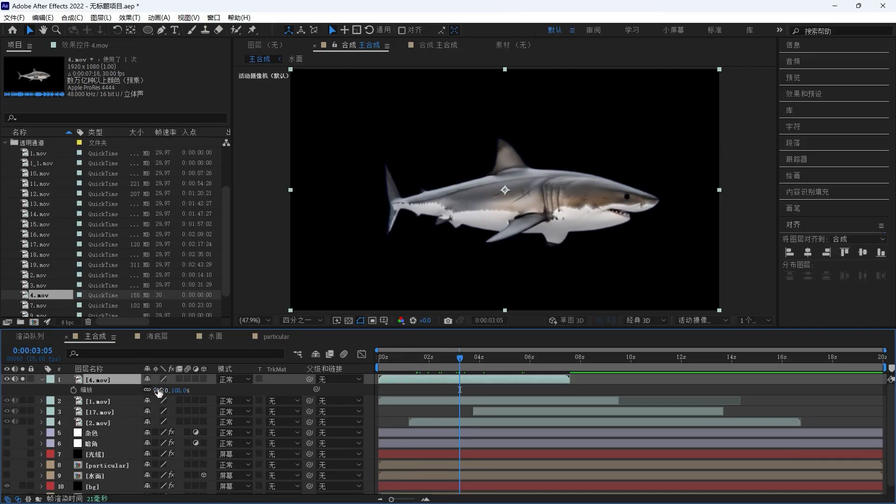
{"action": "left_click_drag", "start_coordinate": [159, 392], "coordinate": [122, 402]}
{"action": "left_click_drag", "start_coordinate": [506, 191], "coordinate": [325, 138]}
{"action": "left_click_drag", "start_coordinate": [436, 358], "coordinate": [447, 358]}
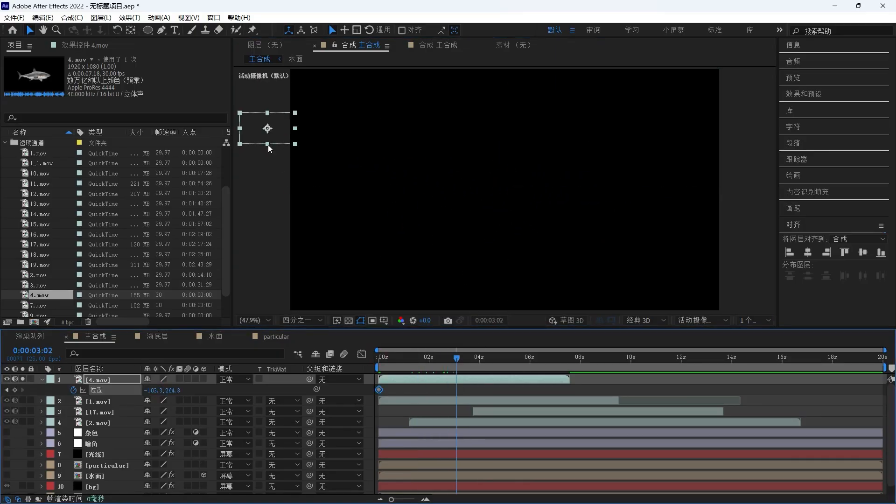
{"action": "left_click_drag", "start_coordinate": [267, 145], "coordinate": [442, 174]}
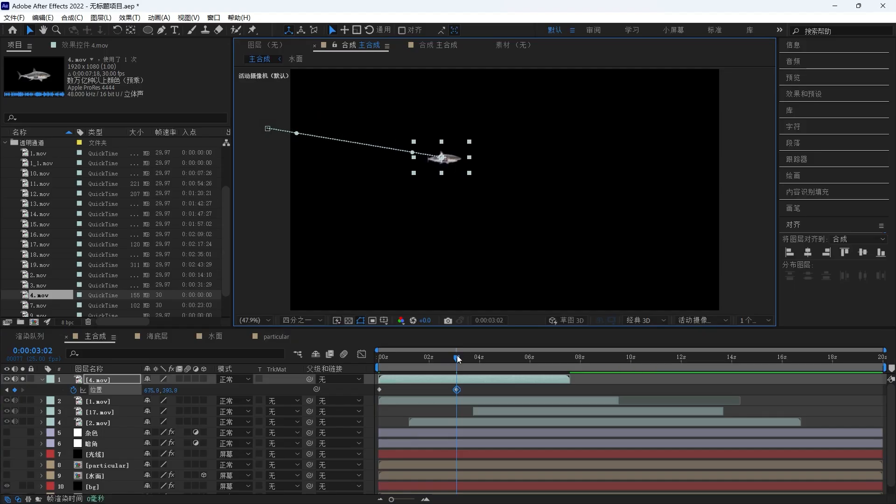
{"action": "left_click_drag", "start_coordinate": [457, 358], "coordinate": [552, 358]}
{"action": "left_click_drag", "start_coordinate": [441, 158], "coordinate": [731, 112]}
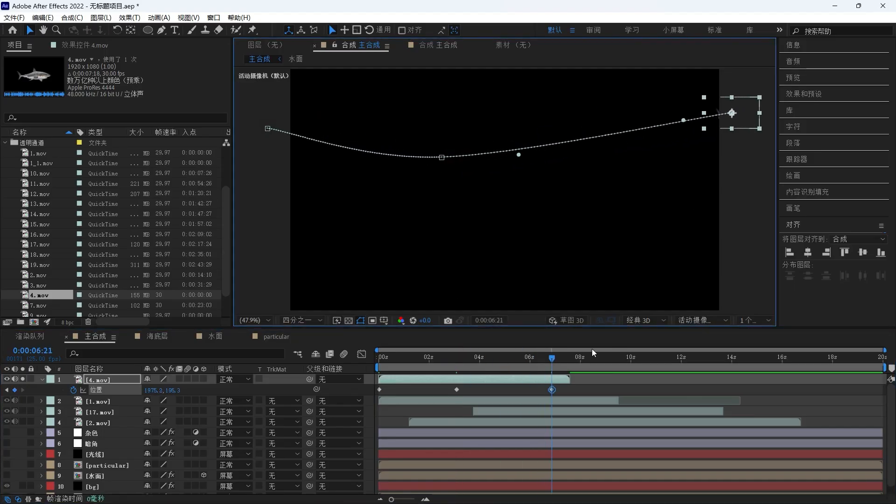
- Flip the 7.mov shark horizontally and keyframe its position swimming in from the right edge toward the centre
{"action": "right_click", "coordinate": [129, 378]}
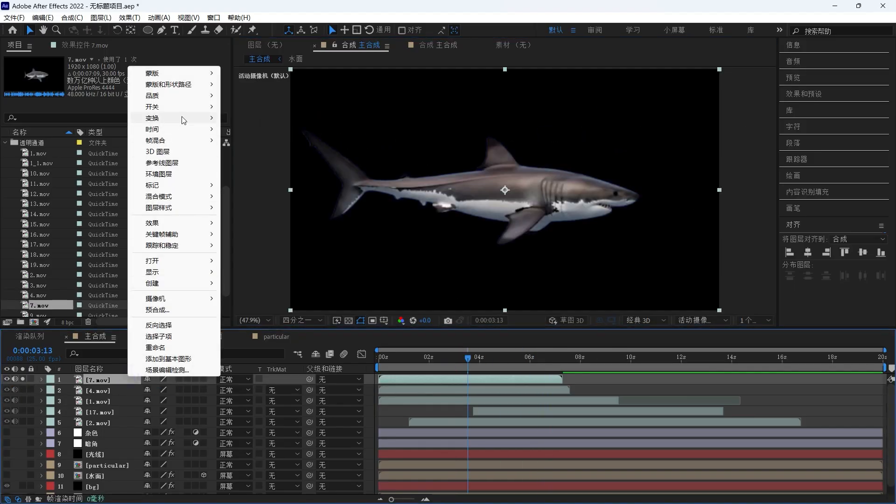
{"action": "mouse_move", "coordinate": [205, 118]}
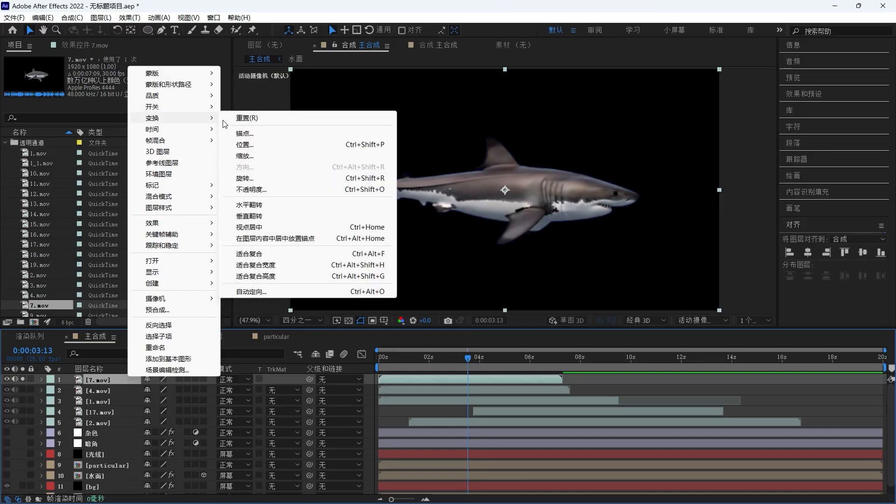
{"action": "left_click", "coordinate": [276, 205]}
{"action": "left_click_drag", "start_coordinate": [515, 197], "coordinate": [750, 165]}
{"action": "left_click_drag", "start_coordinate": [708, 185], "coordinate": [521, 204]}
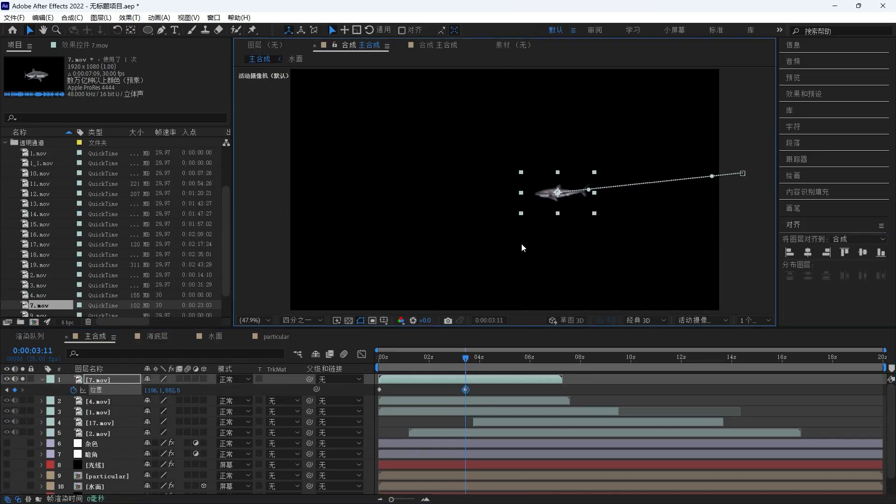
{"action": "left_click_drag", "start_coordinate": [464, 359], "coordinate": [469, 359]}
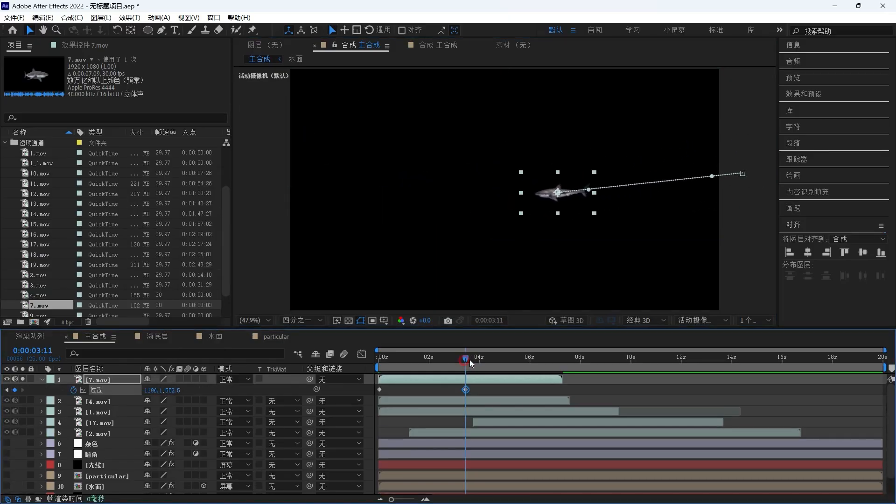